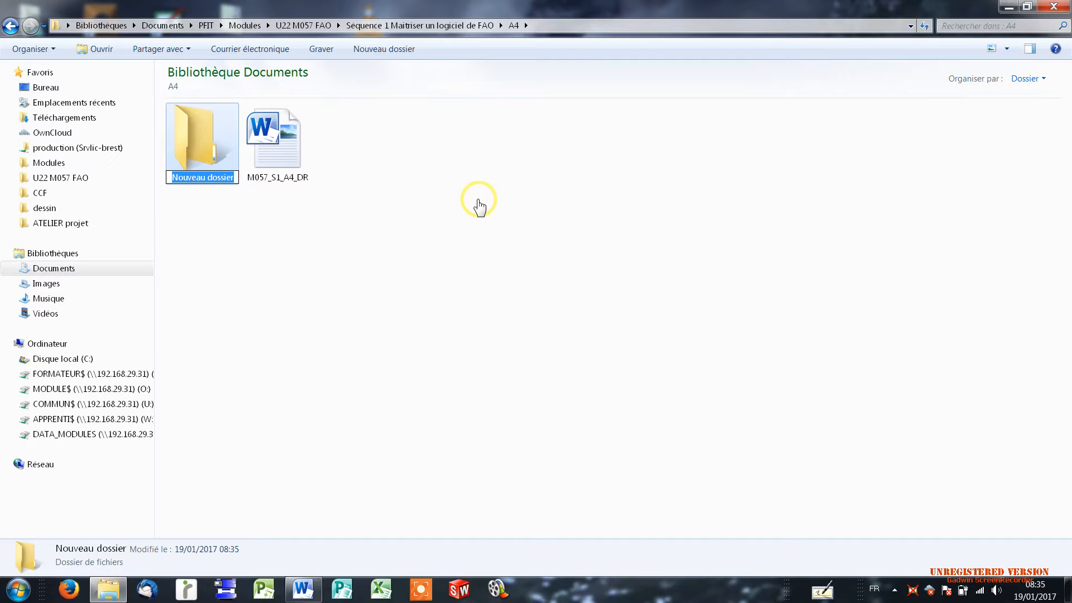
# Step: Name the new folder A4
pyautogui.click(575, 174)
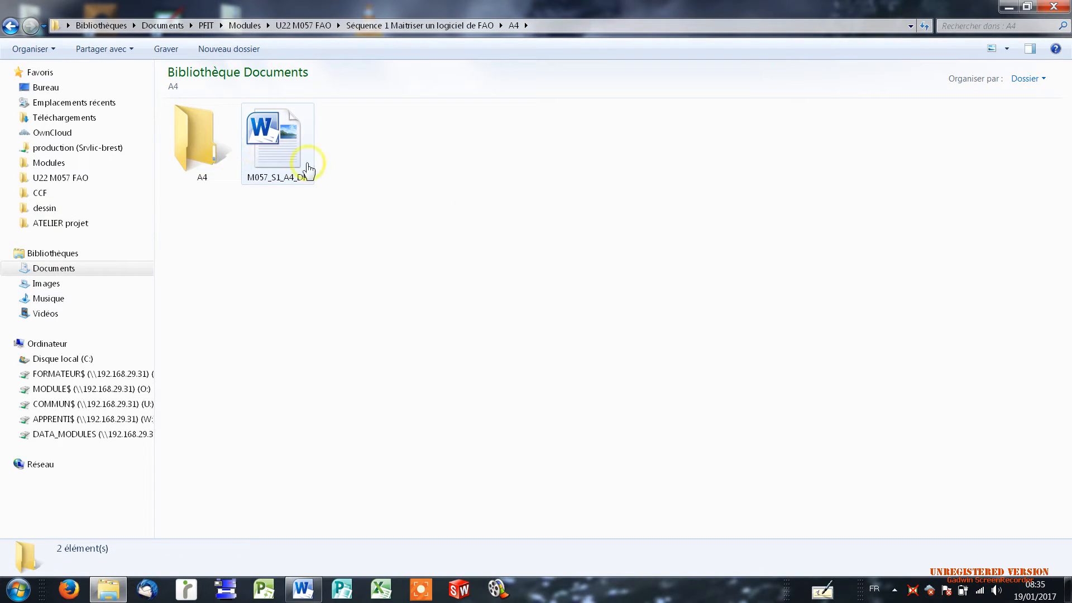
# Step: Start SolidWorks and create a new part document
pyautogui.click(459, 589)
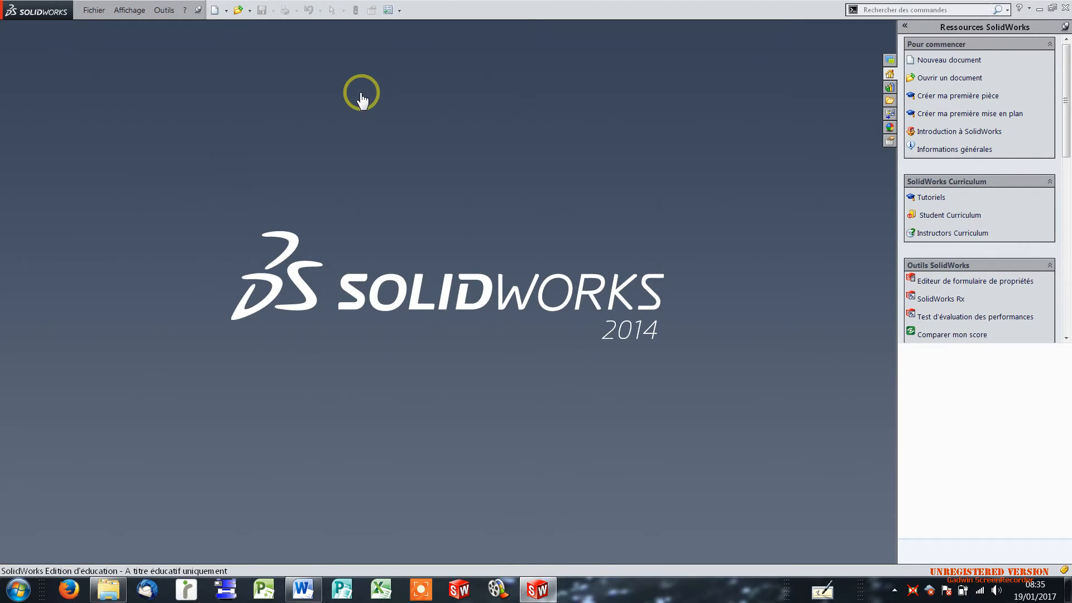
pyautogui.click(215, 10)
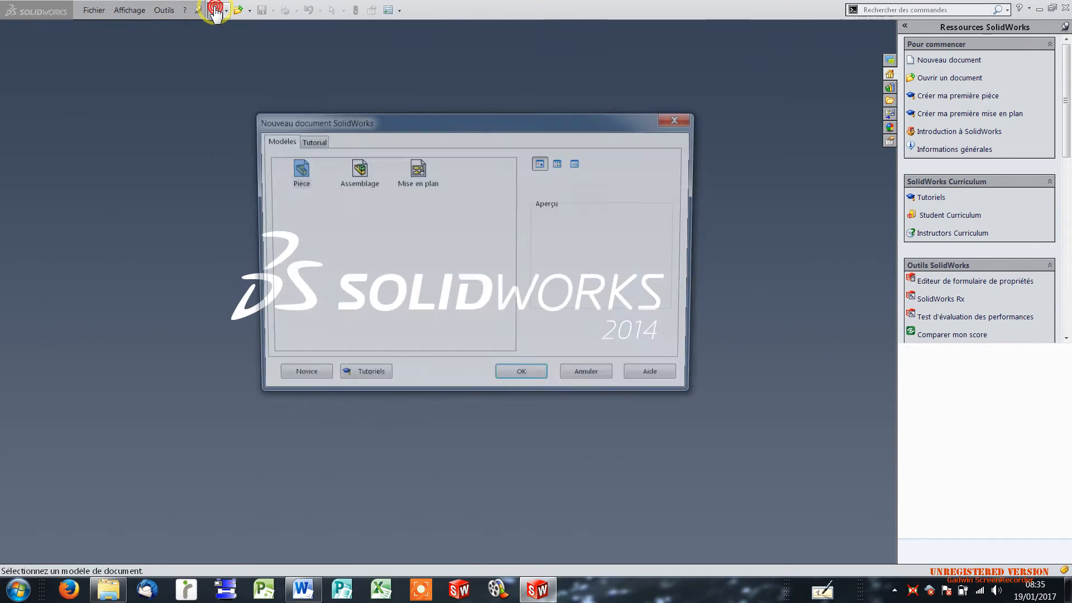
pyautogui.click(294, 170)
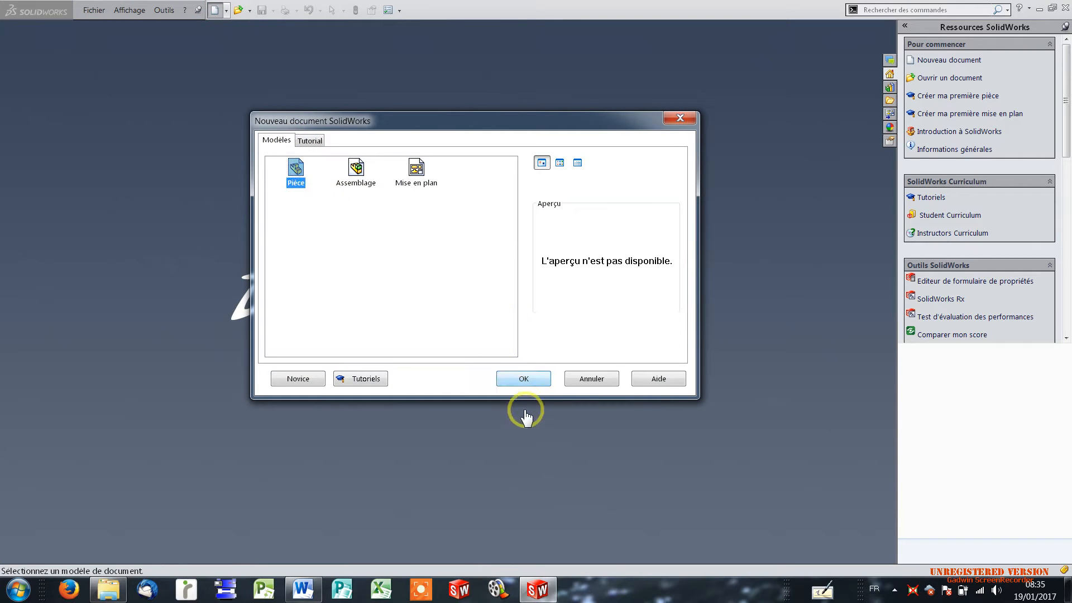
pyautogui.click(522, 381)
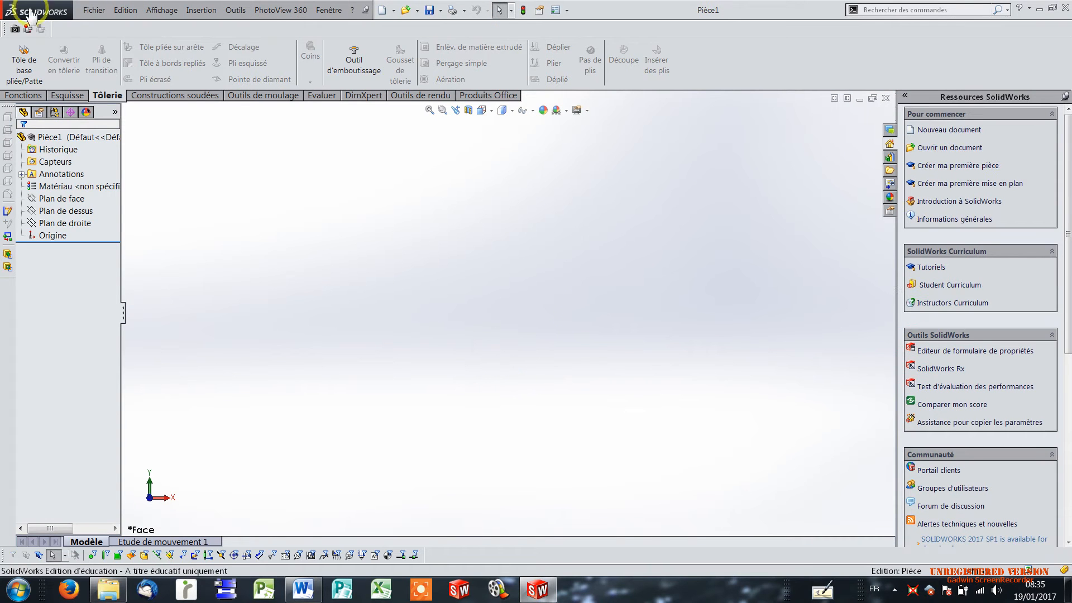
# Step: Start a sketch on the top plane (Plan de dessus) and draw a circle about 201 mm in diameter centred on the origin
pyautogui.click(63, 96)
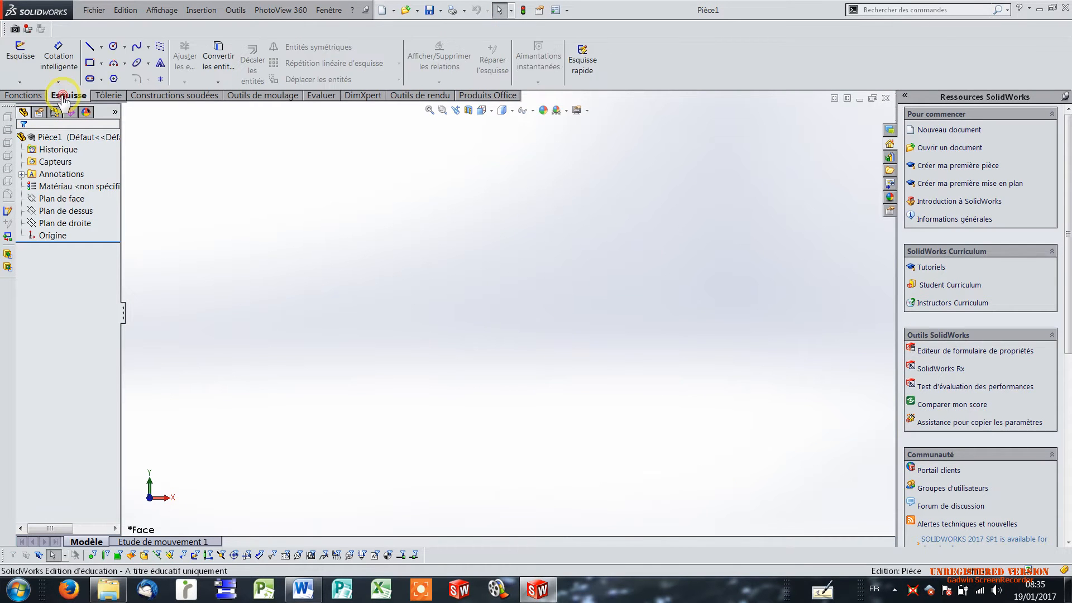
pyautogui.click(11, 57)
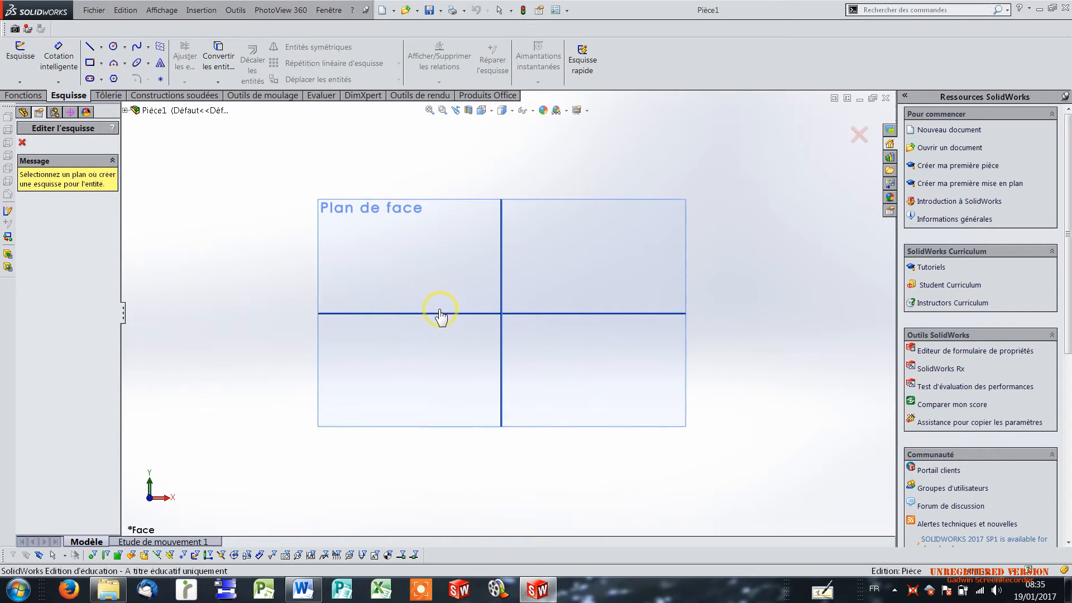
pyautogui.click(385, 330)
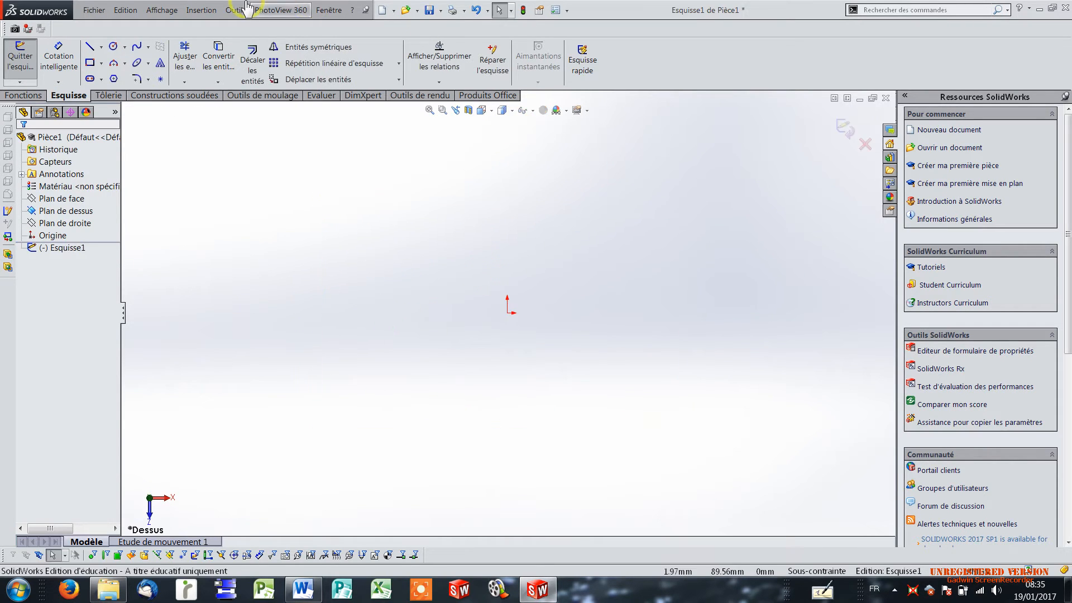
pyautogui.click(113, 47)
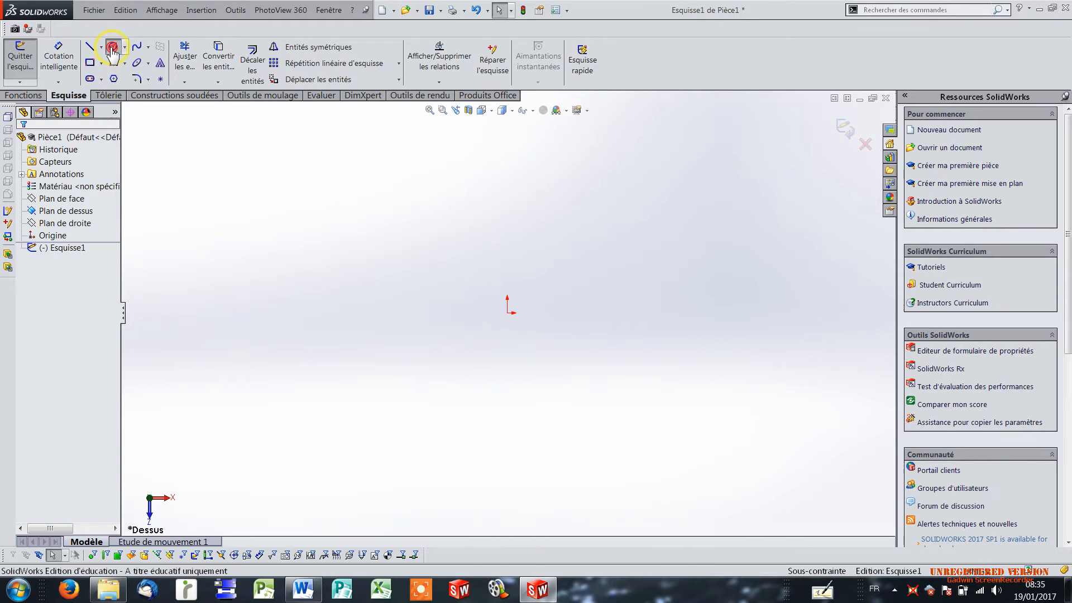
pyautogui.click(507, 312)
pyautogui.click(680, 188)
pyautogui.scroll(3, 503, 311)
# Step: Dimension the circle's diameter and set it to 150 mm
pyautogui.click(59, 63)
pyautogui.click(420, 221)
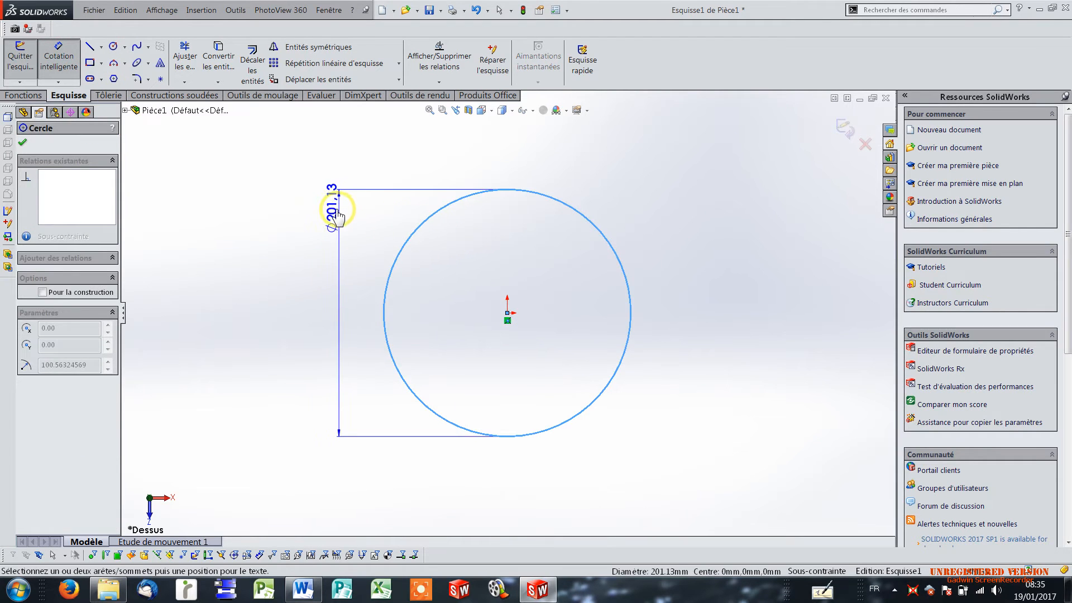
pyautogui.click(335, 211)
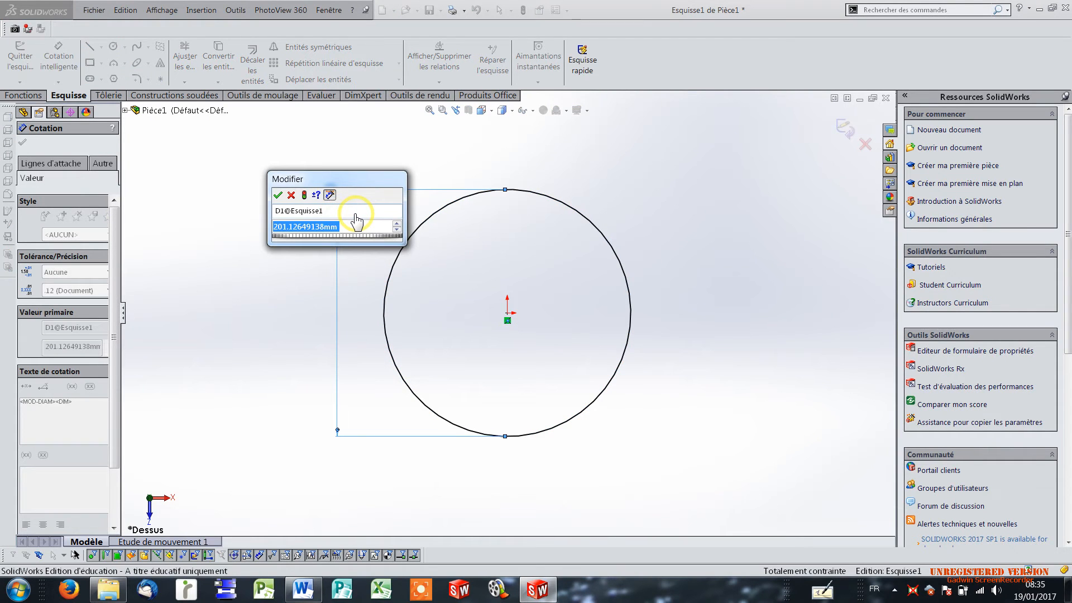
pyautogui.write('150')
pyautogui.press('Return')
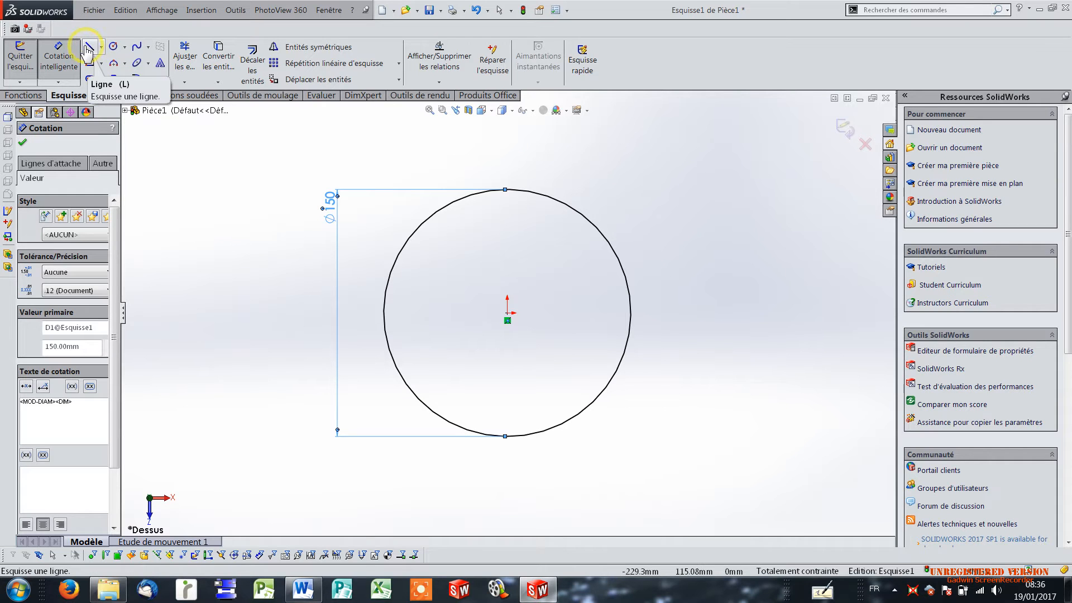
# Step: Draw a horizontal construction line about 132 mm long from the origin, extending rightward past the circle
pyautogui.click(89, 49)
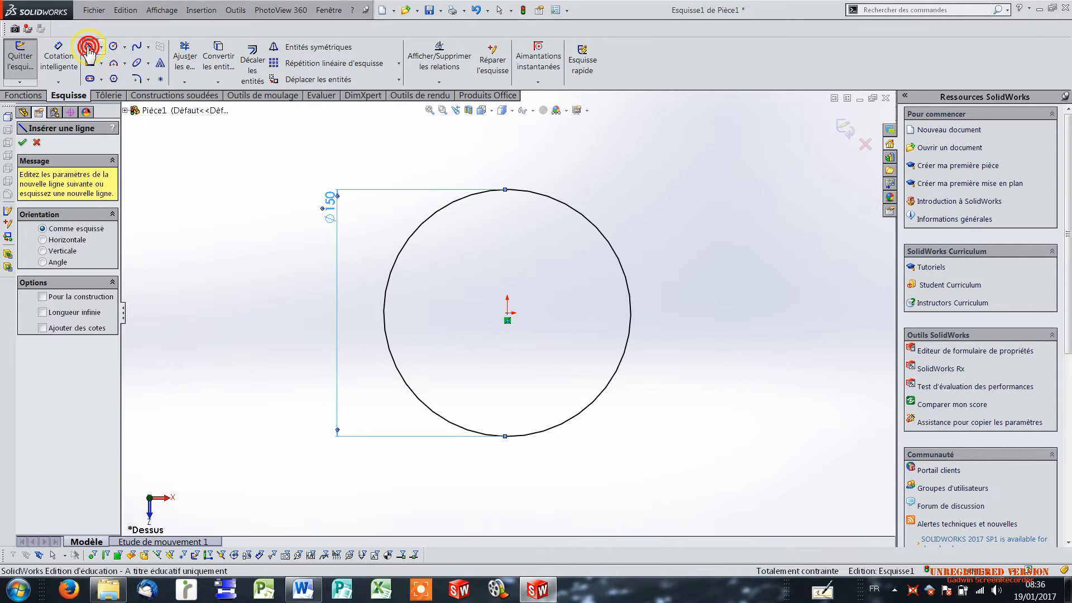
pyautogui.click(100, 48)
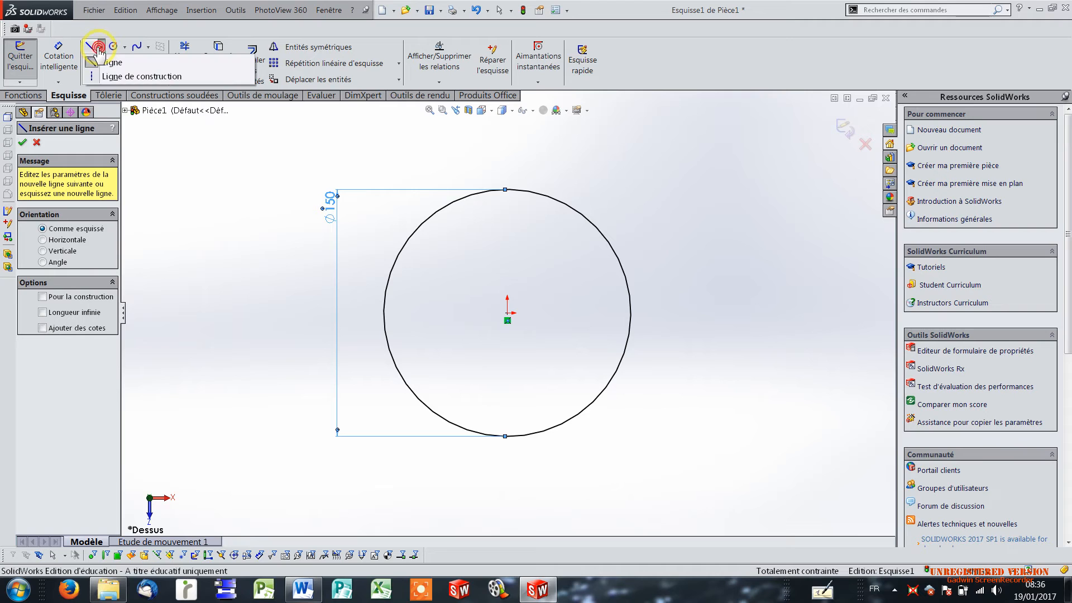
pyautogui.click(89, 77)
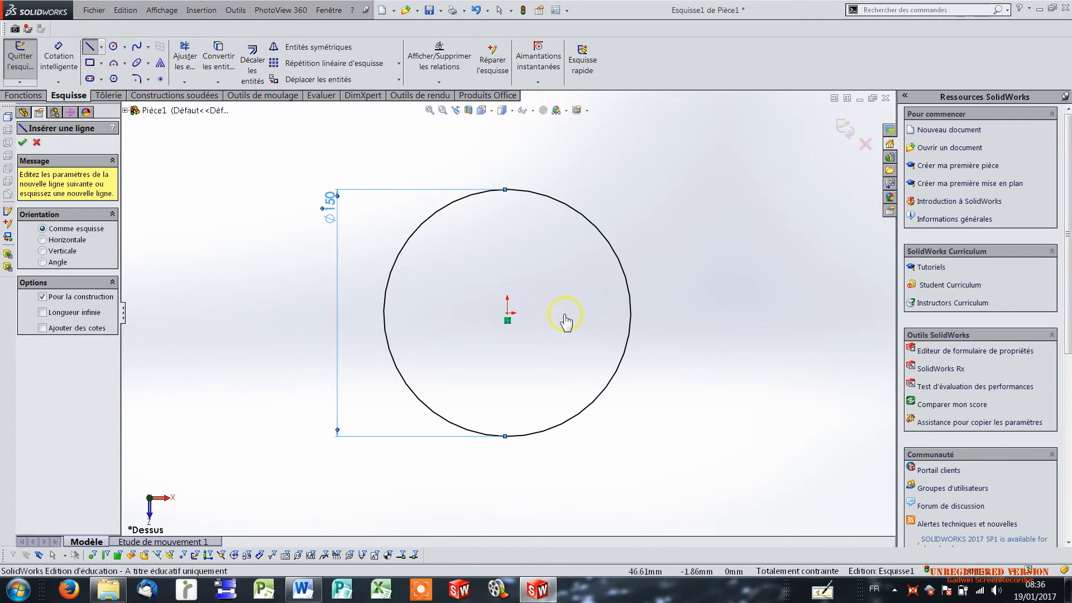
pyautogui.click(507, 313)
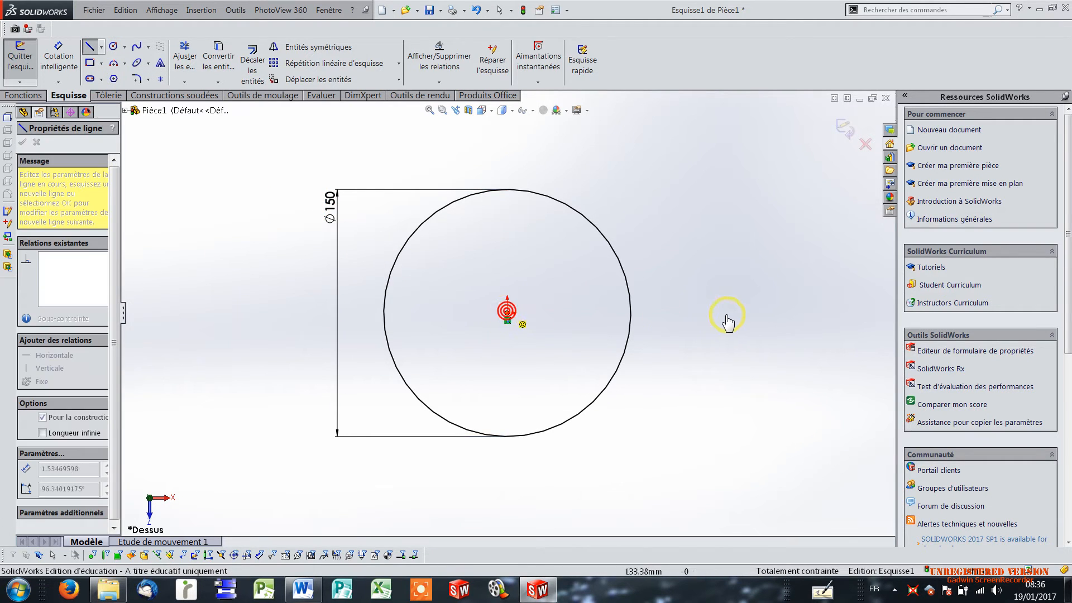
pyautogui.click(724, 313)
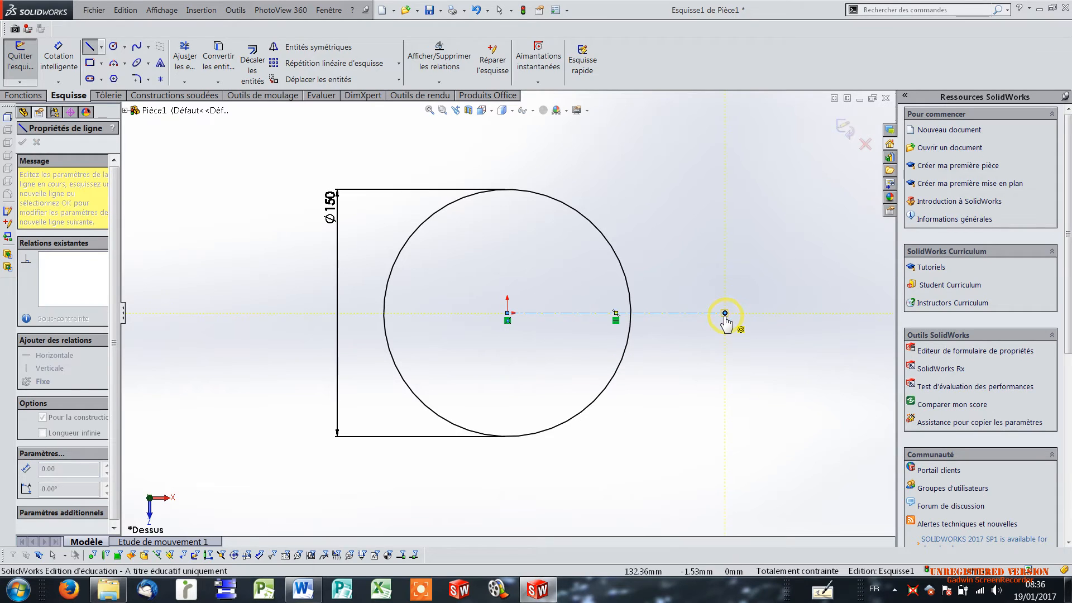
pyautogui.press('Escape')
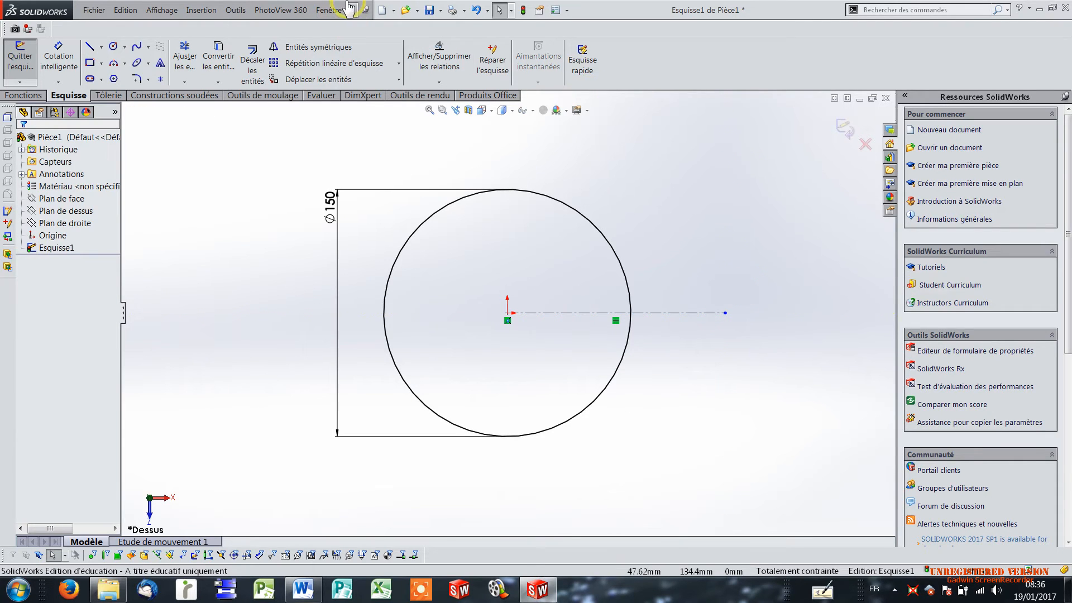
# Step: Offset the horizontal construction line by 0.50 mm in both directions, with dimensions added
pyautogui.click(246, 60)
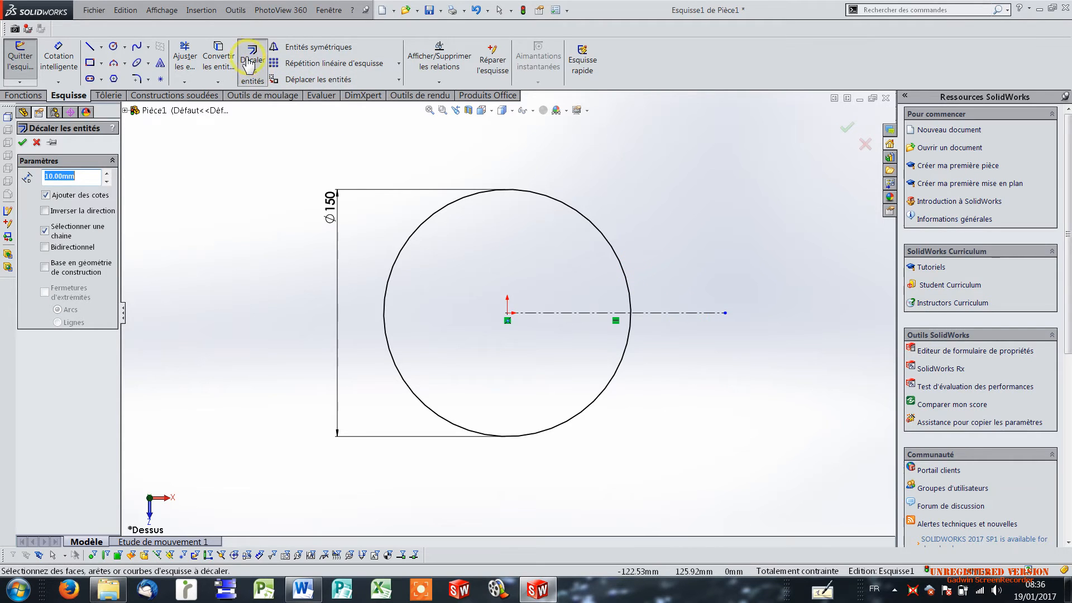
pyautogui.click(80, 178)
pyautogui.doubleClick(78, 177)
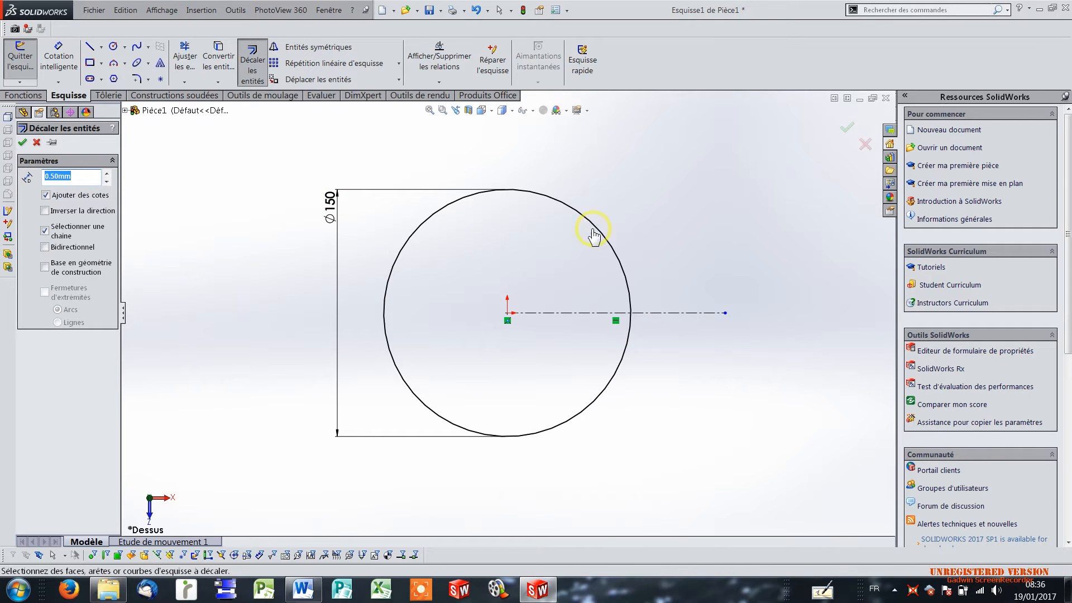
pyautogui.click(681, 313)
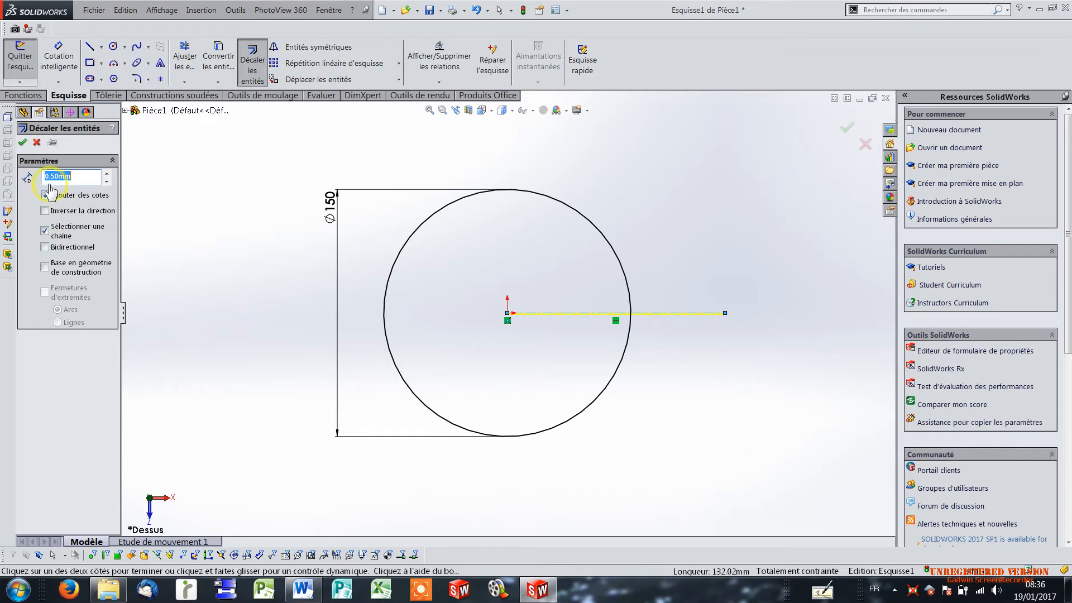
pyautogui.click(44, 247)
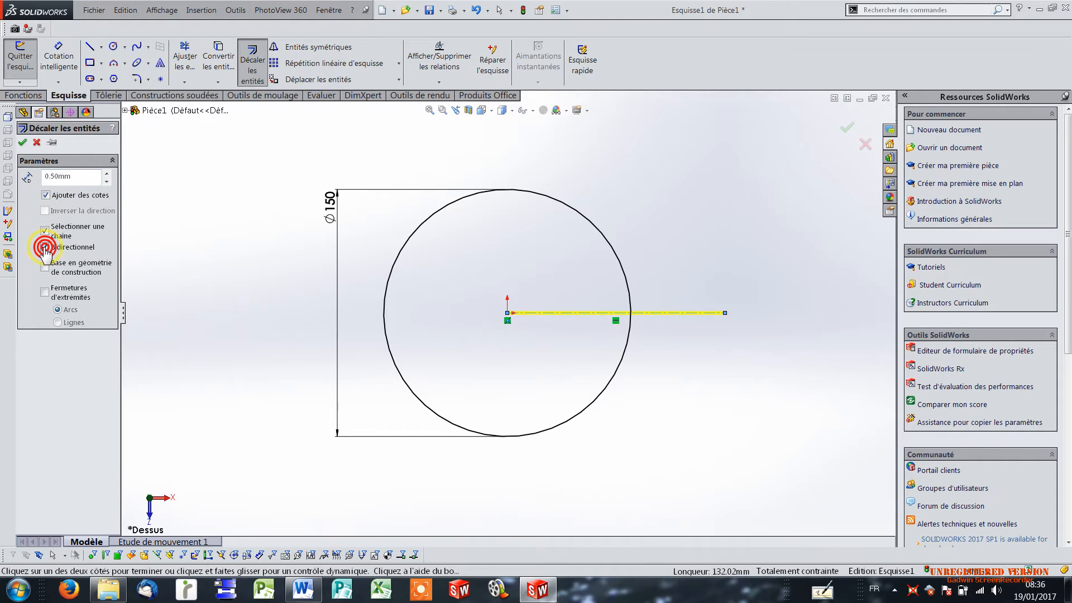
pyautogui.scroll(-5, 625, 312)
pyautogui.scroll(-3, 611, 316)
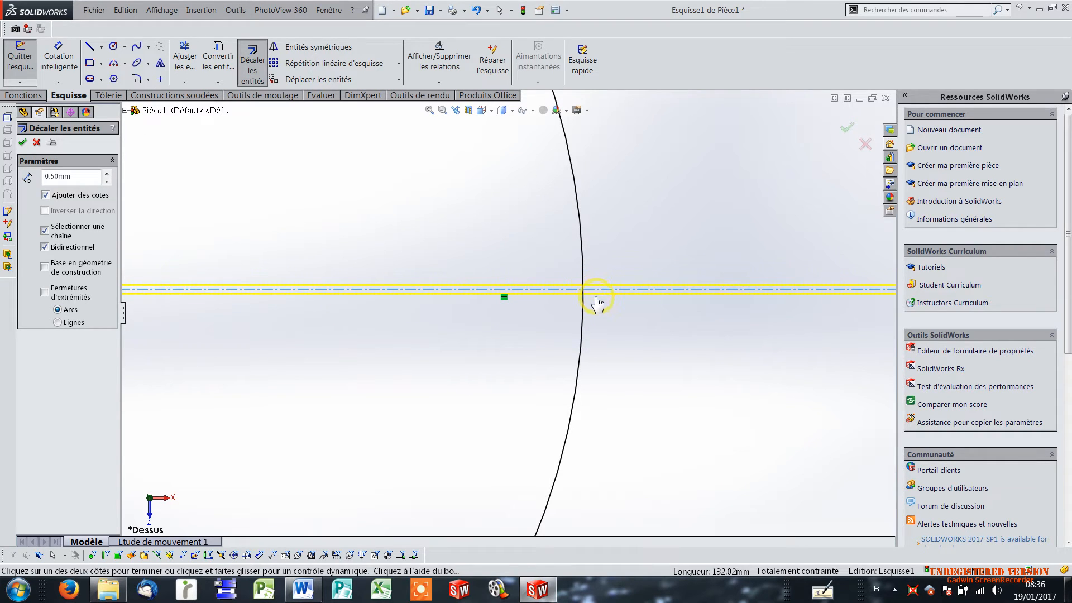
pyautogui.scroll(-4, 582, 299)
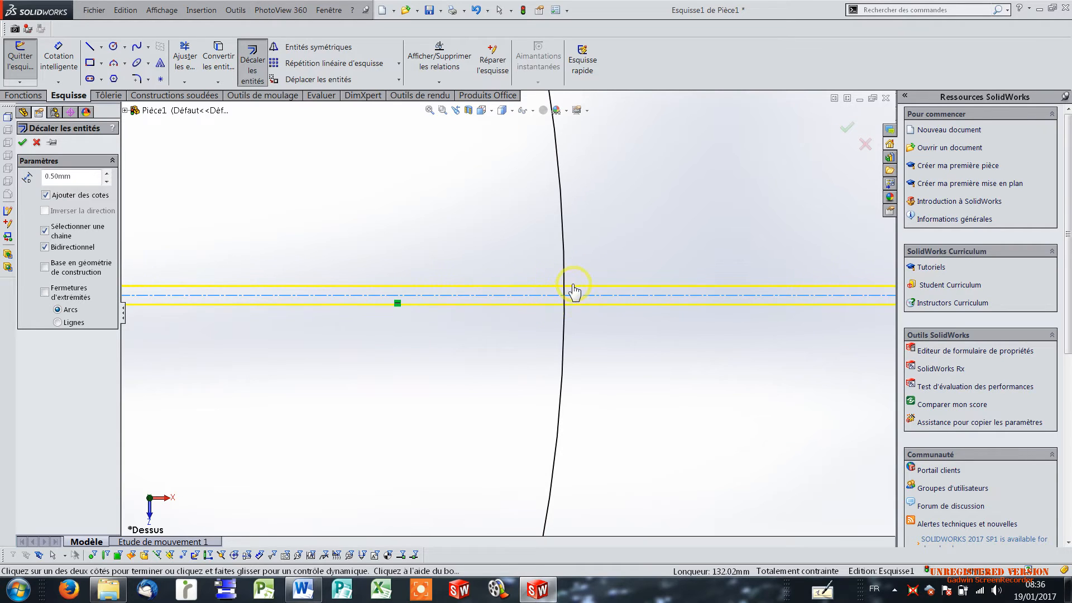
pyautogui.scroll(2, 580, 307)
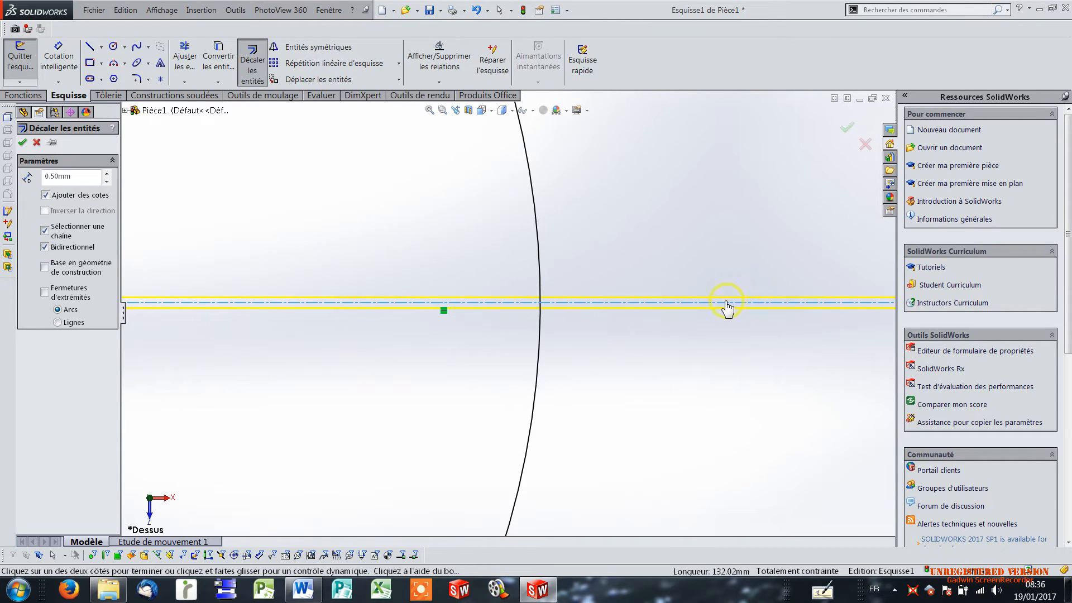
pyautogui.scroll(3, 596, 288)
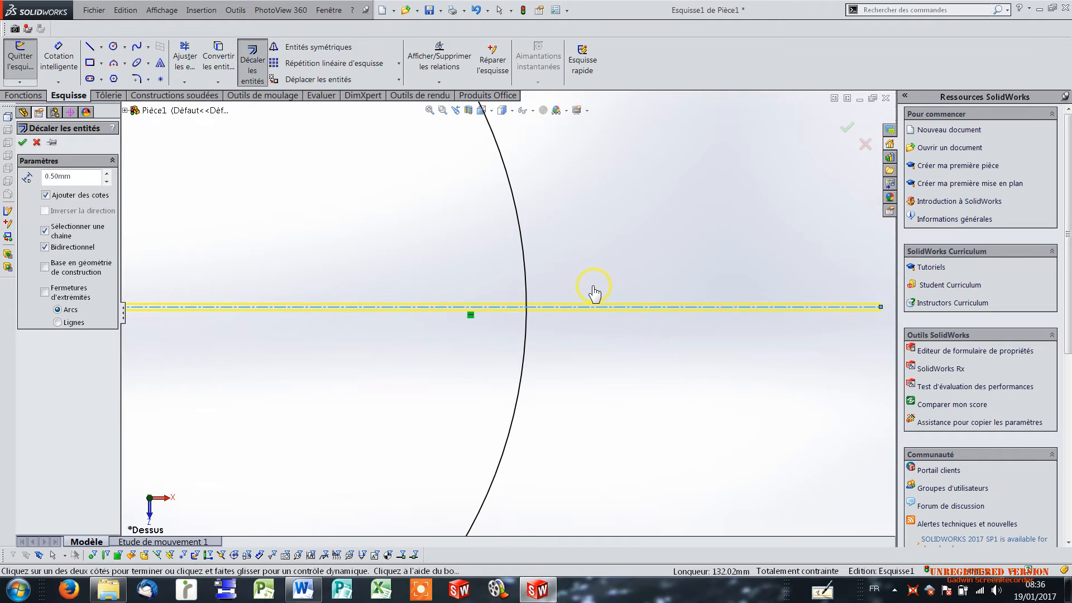
pyautogui.click(22, 145)
# Step: Trim away the short piece of the circle between the two offset lines
pyautogui.scroll(-3, 511, 319)
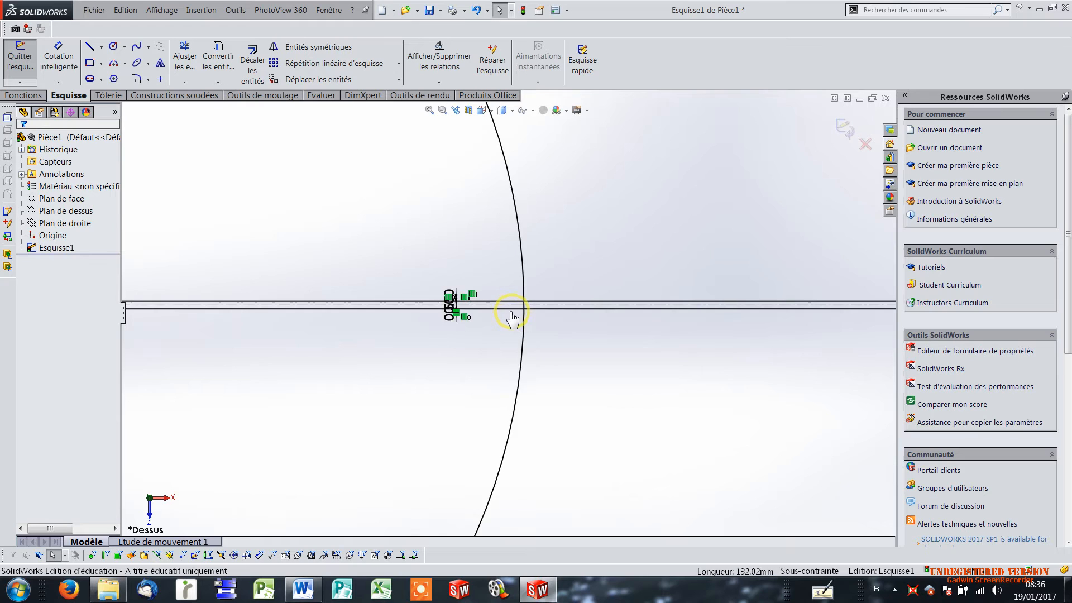
pyautogui.scroll(-4, 512, 318)
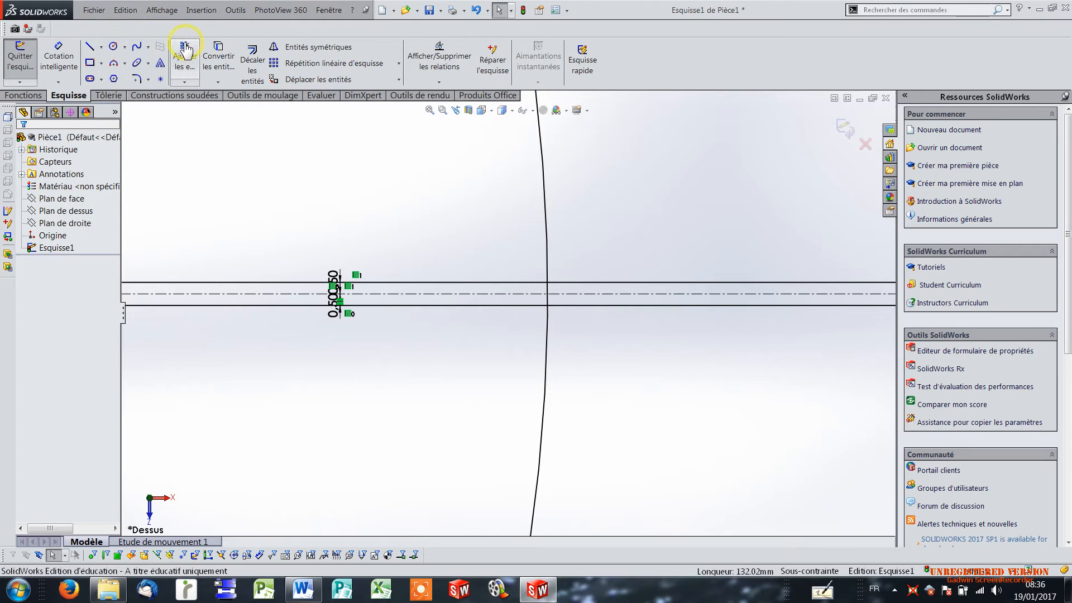
pyautogui.click(185, 56)
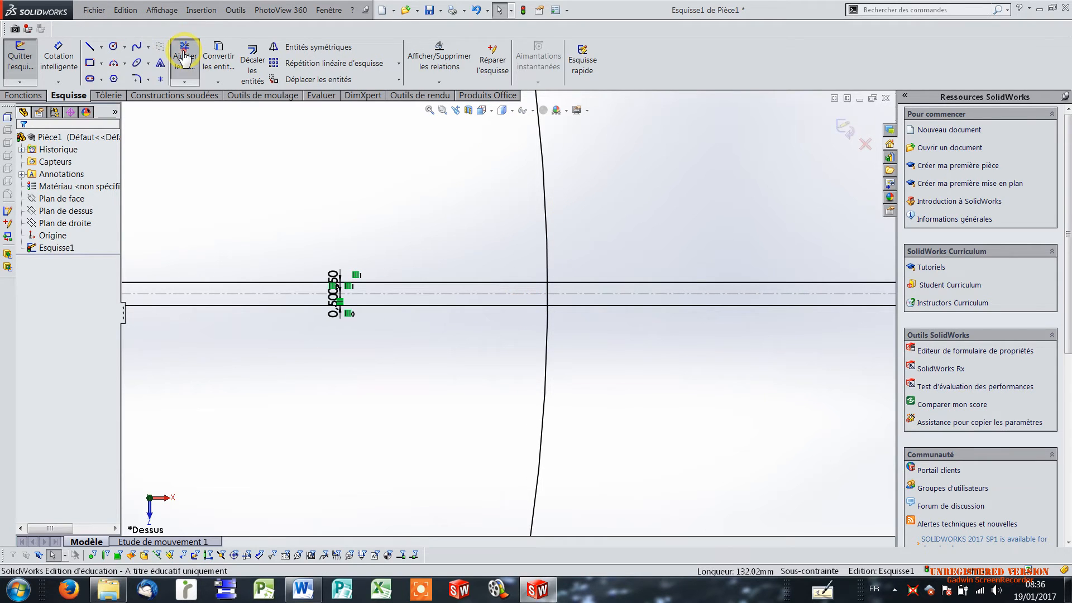
pyautogui.click(546, 287)
pyautogui.scroll(-5, 545, 296)
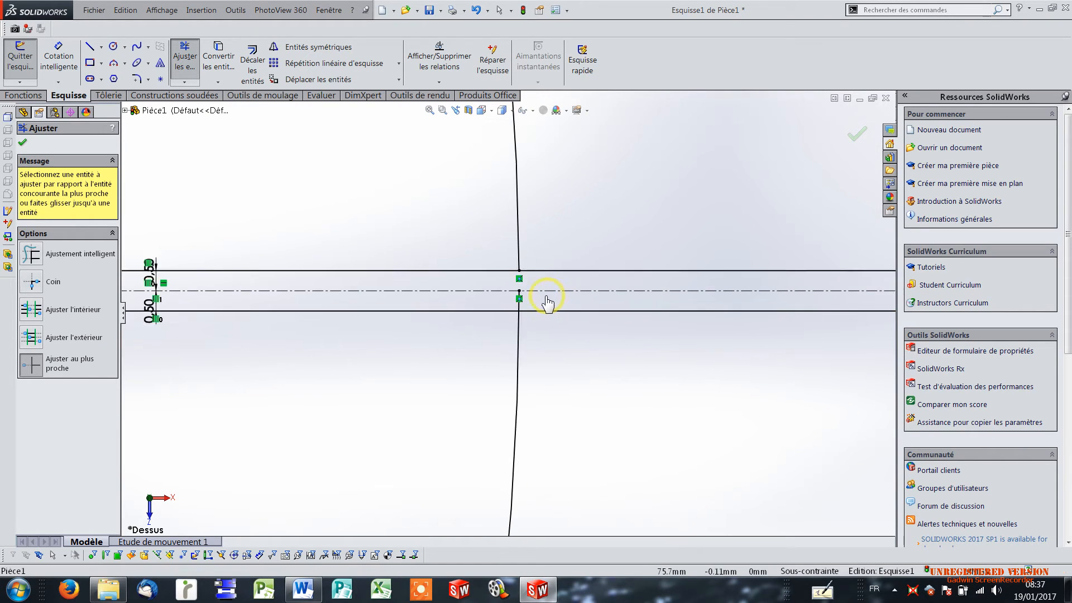
pyautogui.click(502, 313)
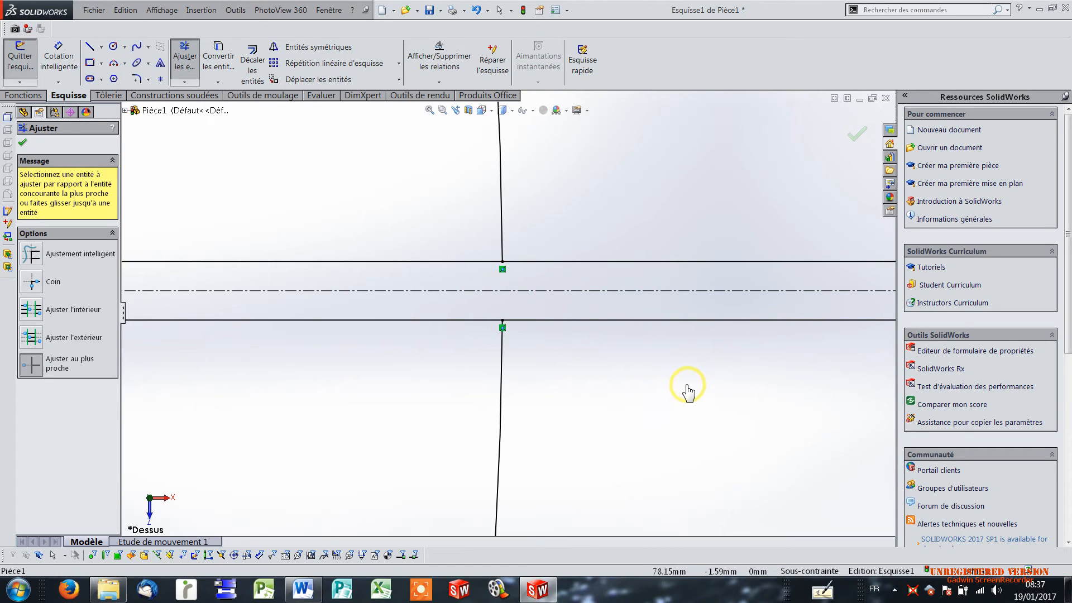
pyautogui.press('Escape')
pyautogui.click(642, 262)
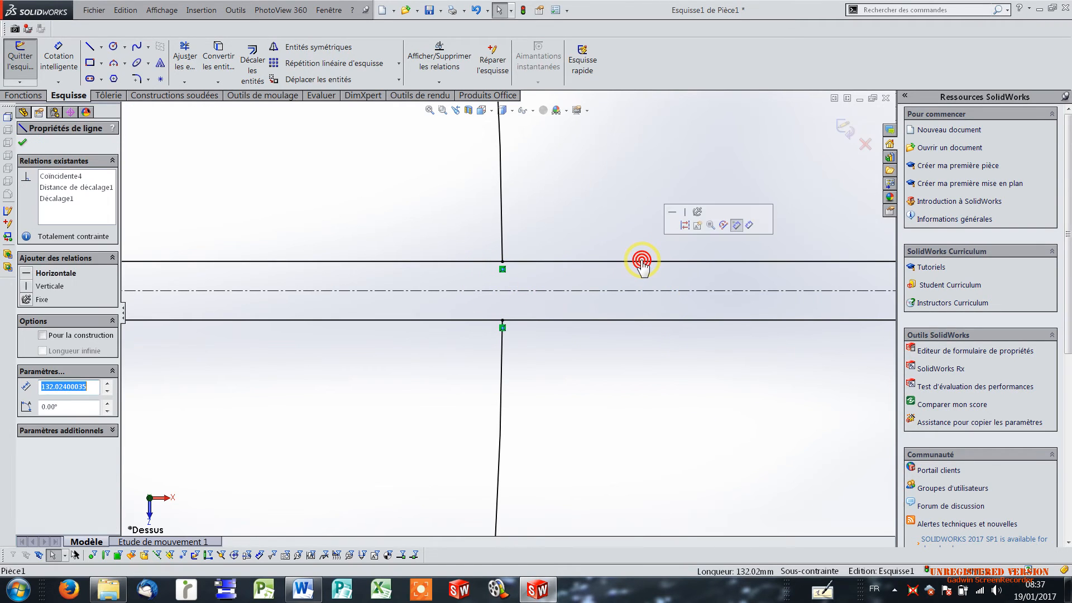
pyautogui.click(592, 213)
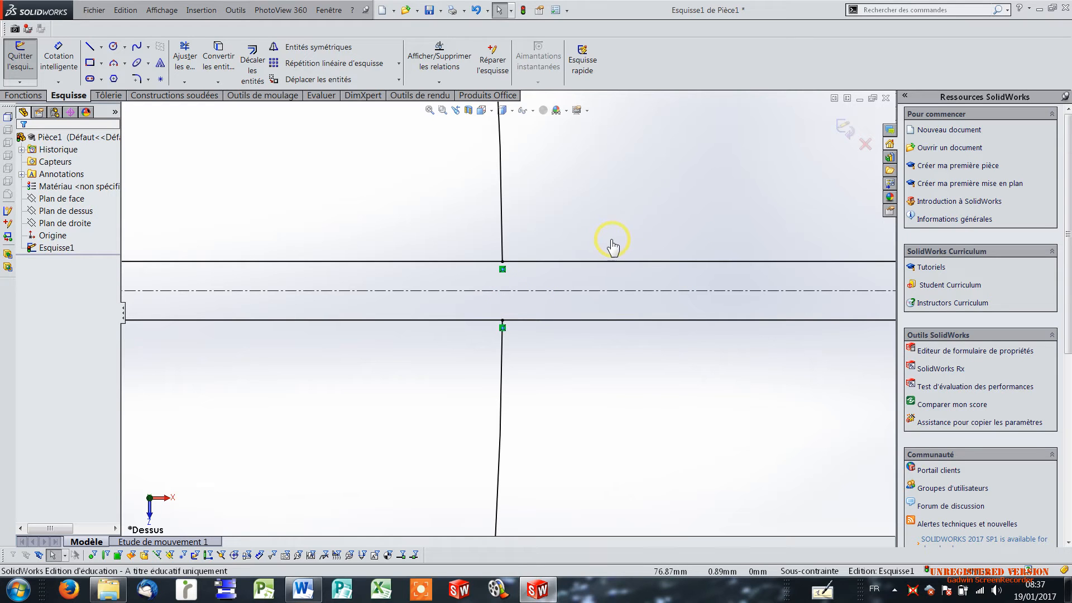
pyautogui.click(593, 262)
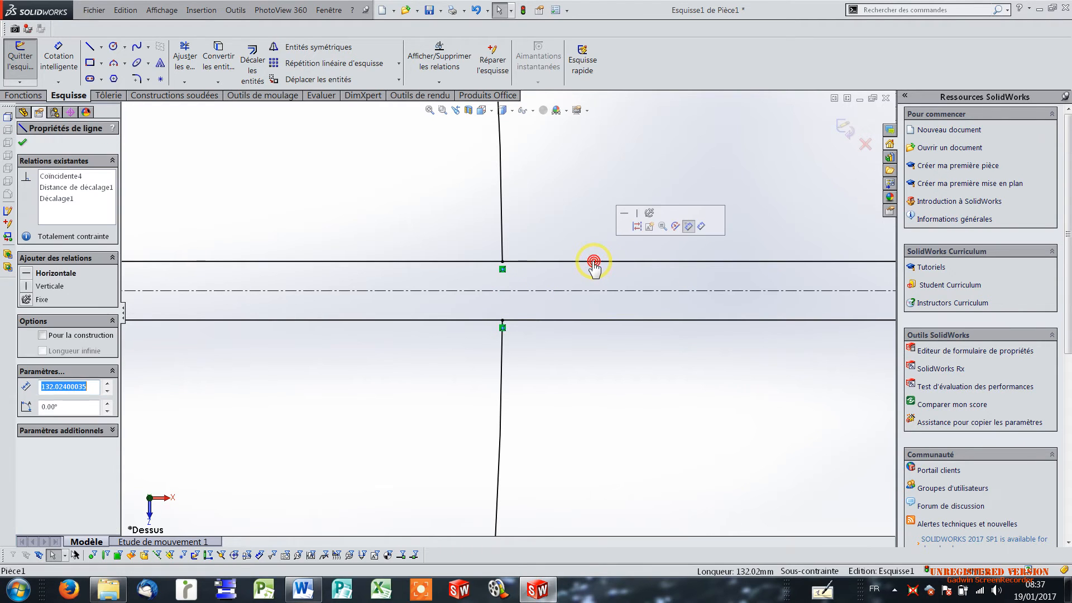
pyautogui.click(573, 205)
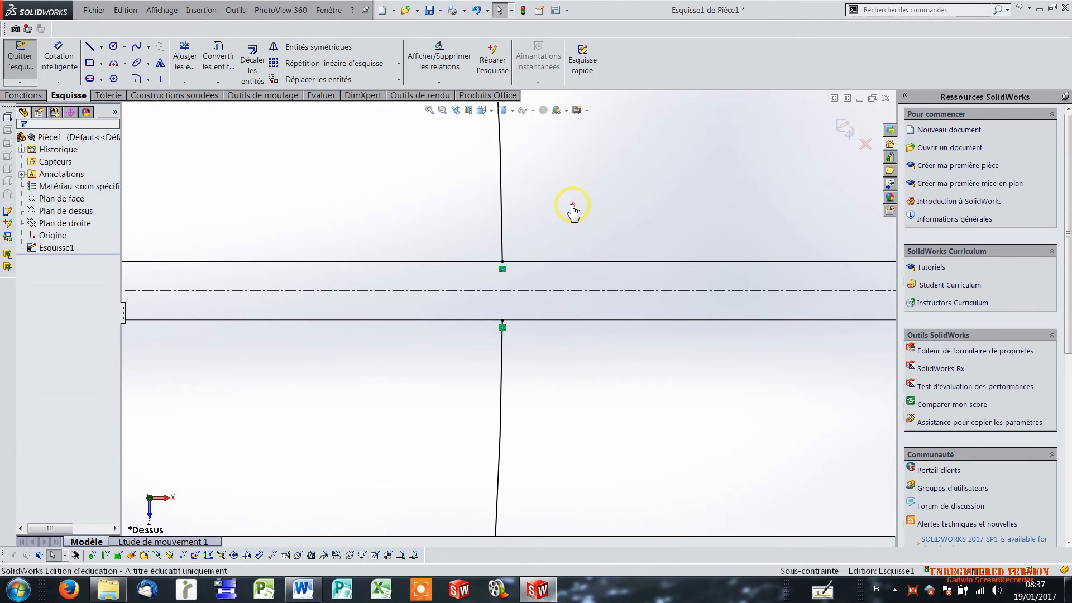
# Step: Delete the two offset lines on either side of the horizontal construction line, keeping the gap in the circle
pyautogui.click(568, 262)
pyautogui.press('Delete')
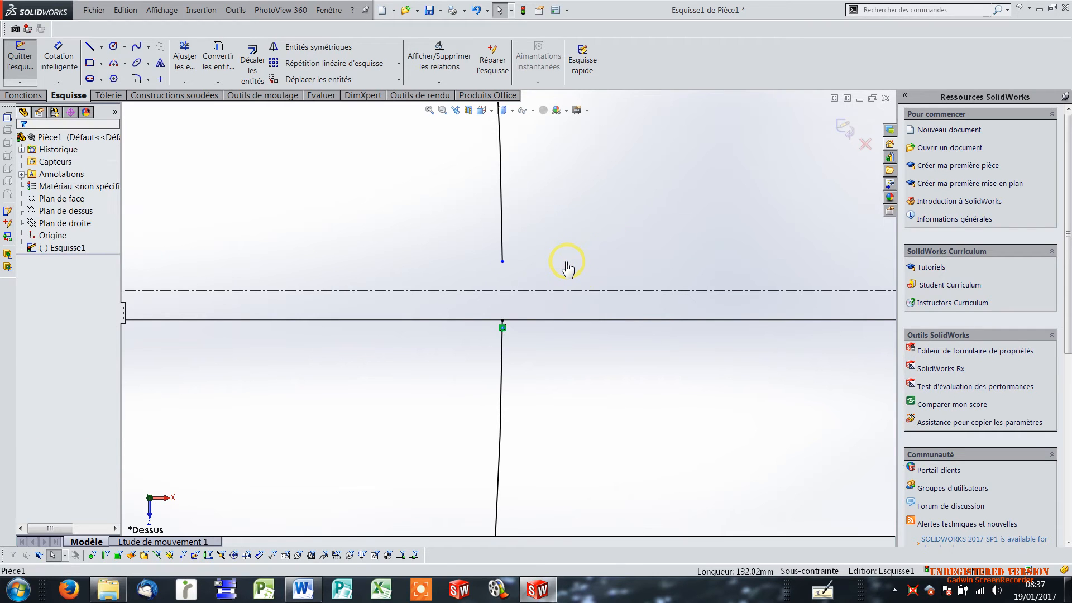
pyautogui.click(565, 321)
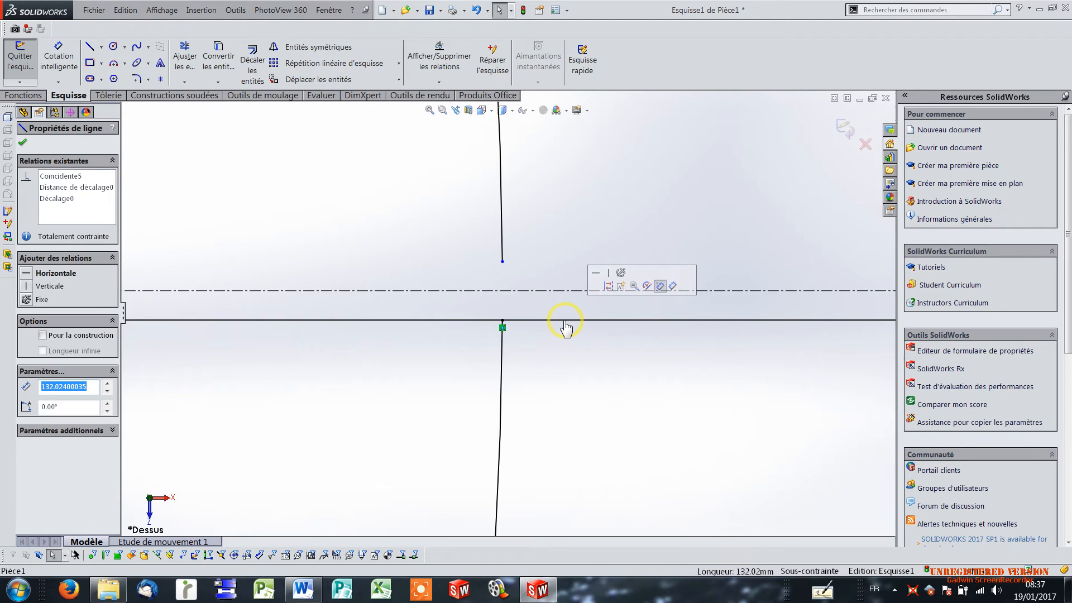
pyautogui.press('Delete')
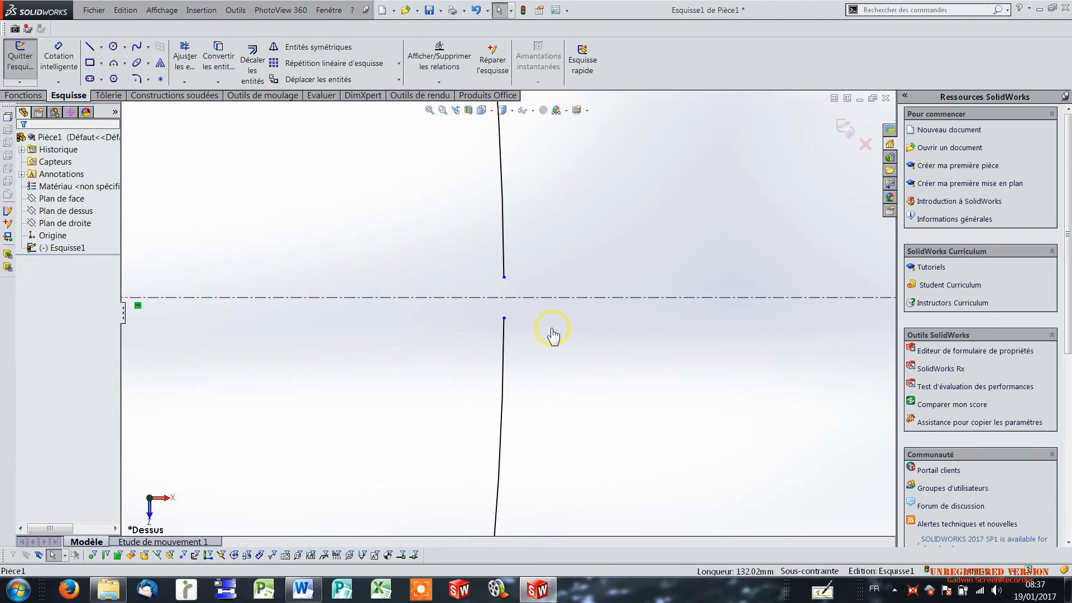
pyautogui.scroll(3, 485, 290)
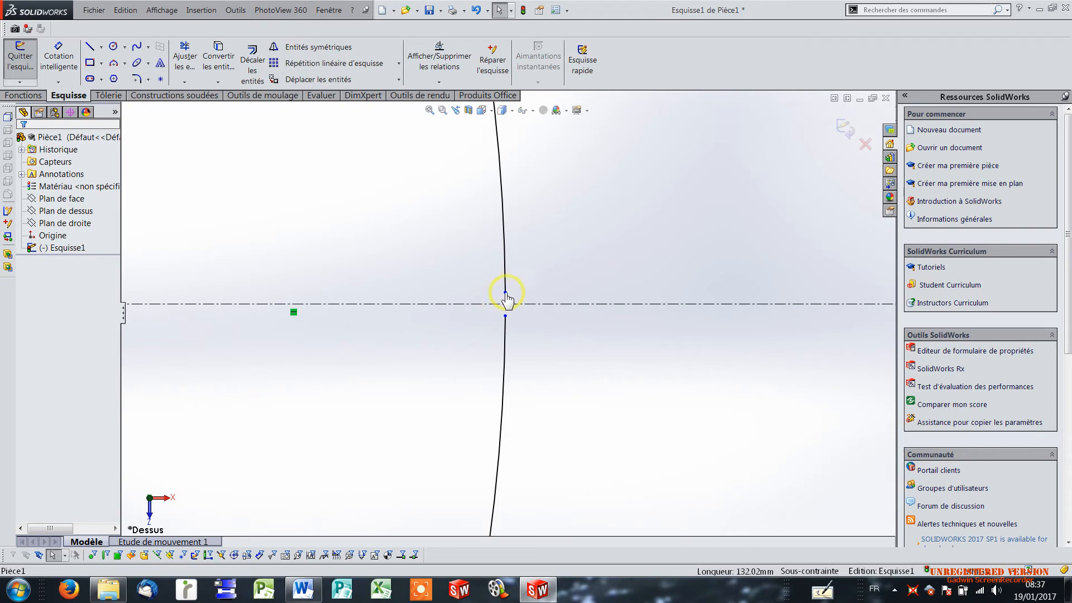
pyautogui.scroll(5, 598, 283)
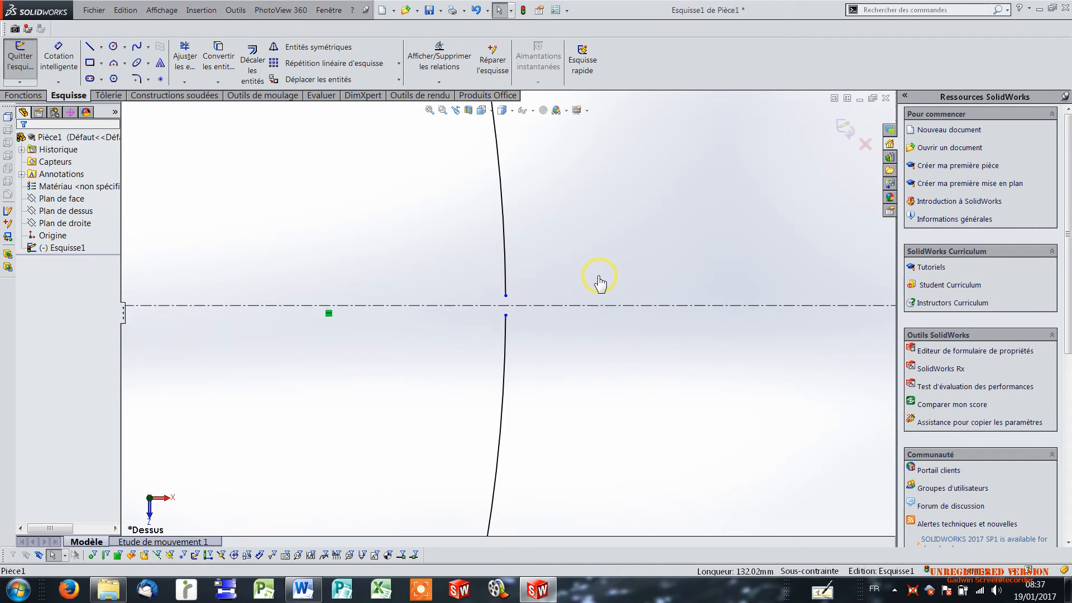
pyautogui.scroll(3, 600, 277)
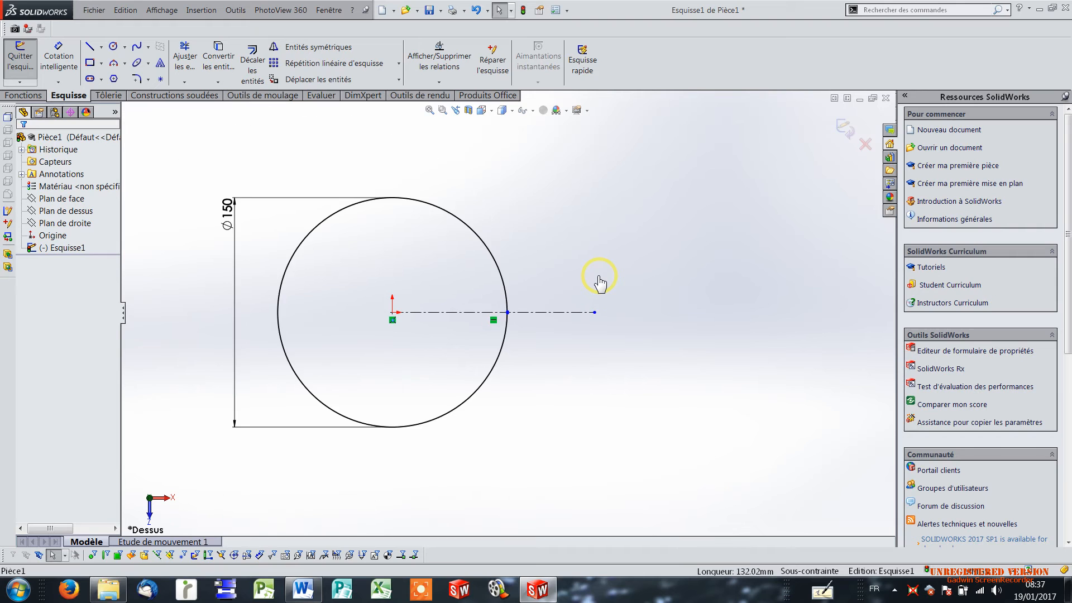
# Step: Start a sheet metal base flange from the split circle sketch with a blind depth of 170 mm
pyautogui.scroll(-3, 536, 317)
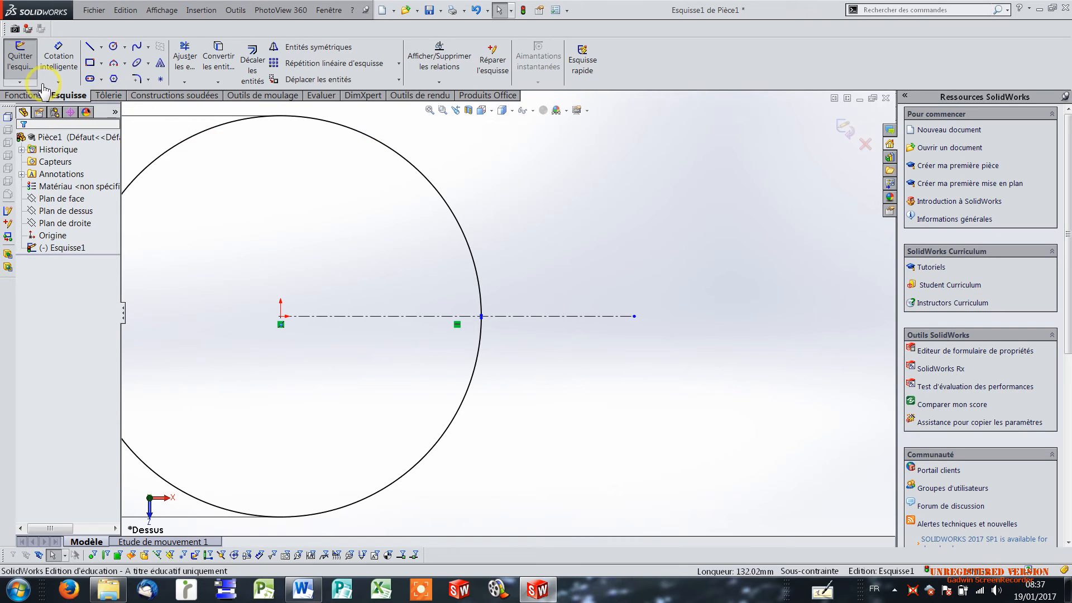
pyautogui.click(107, 96)
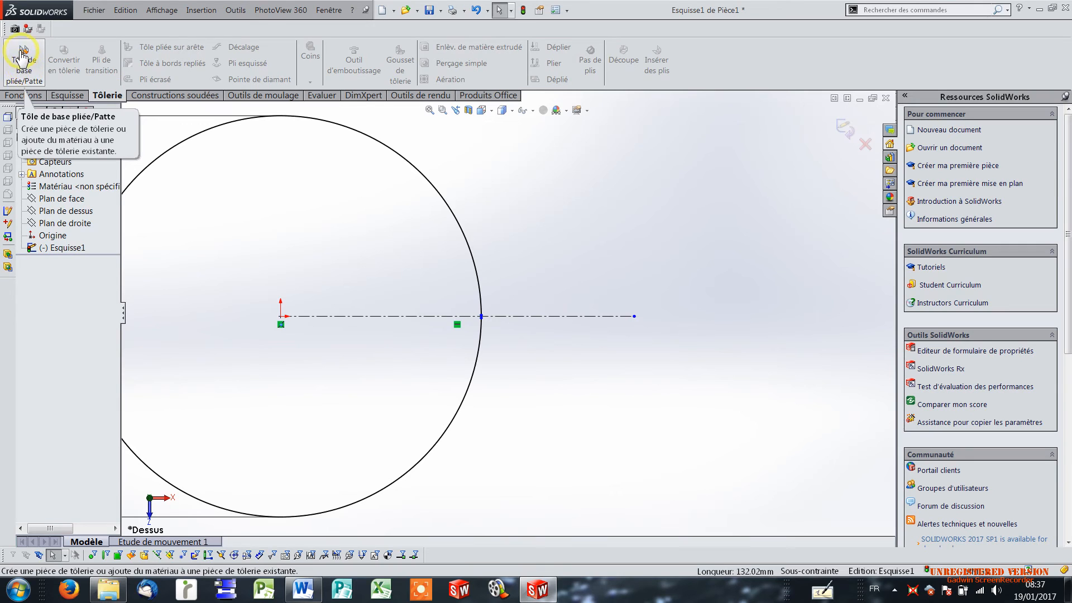
pyautogui.click(26, 64)
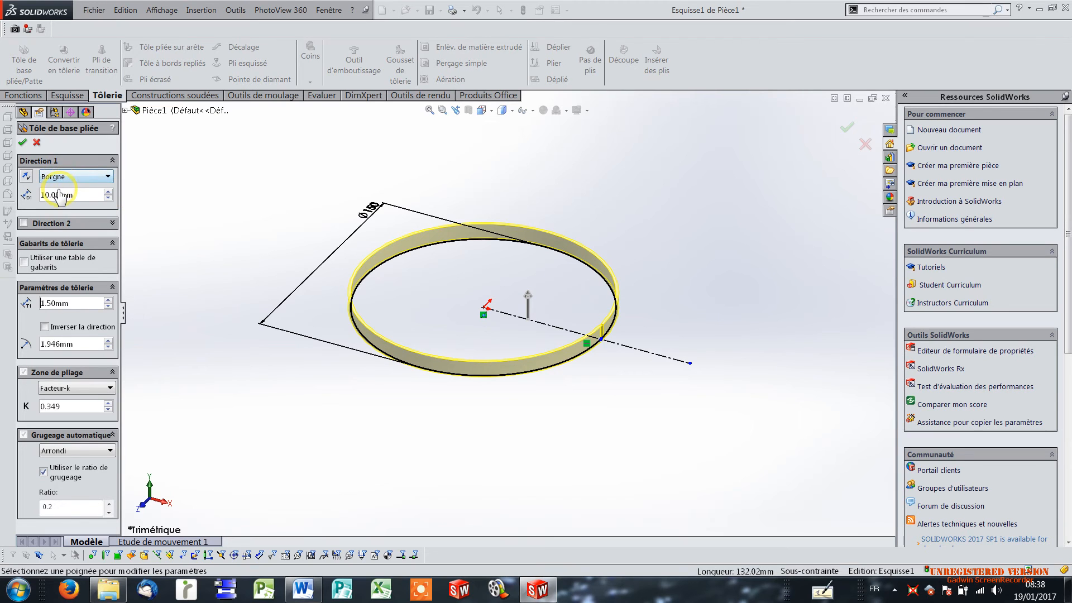
pyautogui.moveTo(108, 193); pyautogui.dragTo(108, 197)
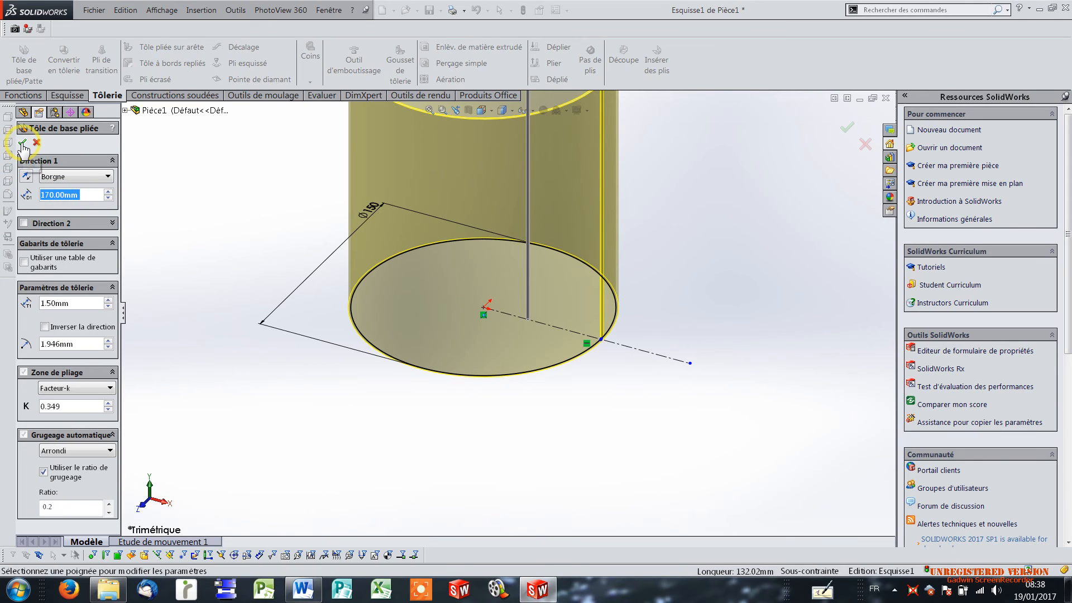
# Step: Reverse the sheet thickness direction so the material lies inside the circle, and create the base flange
pyautogui.click(59, 303)
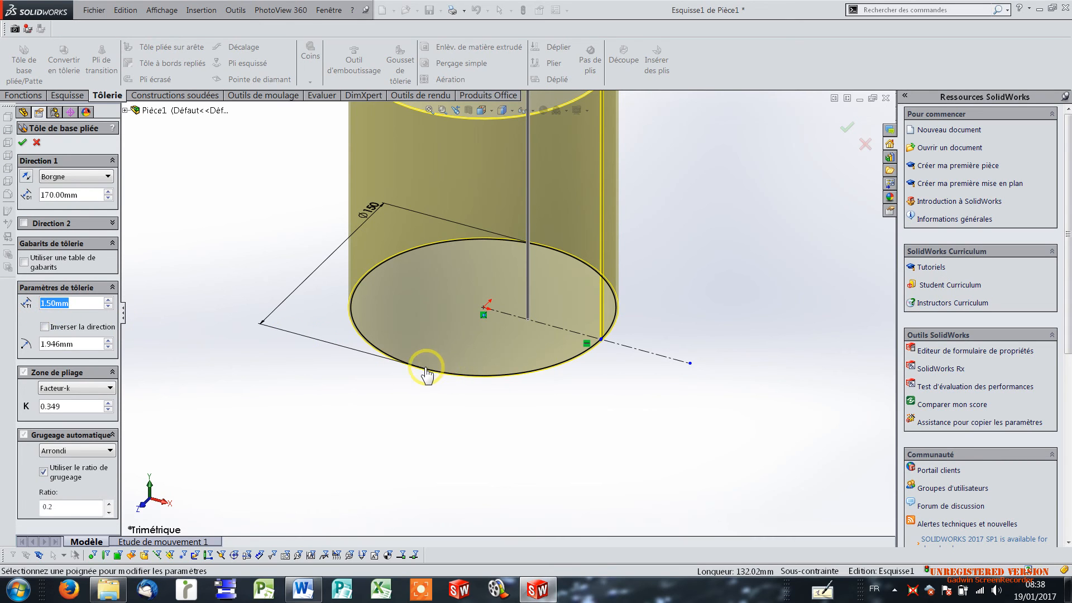
pyautogui.scroll(-2, 437, 372)
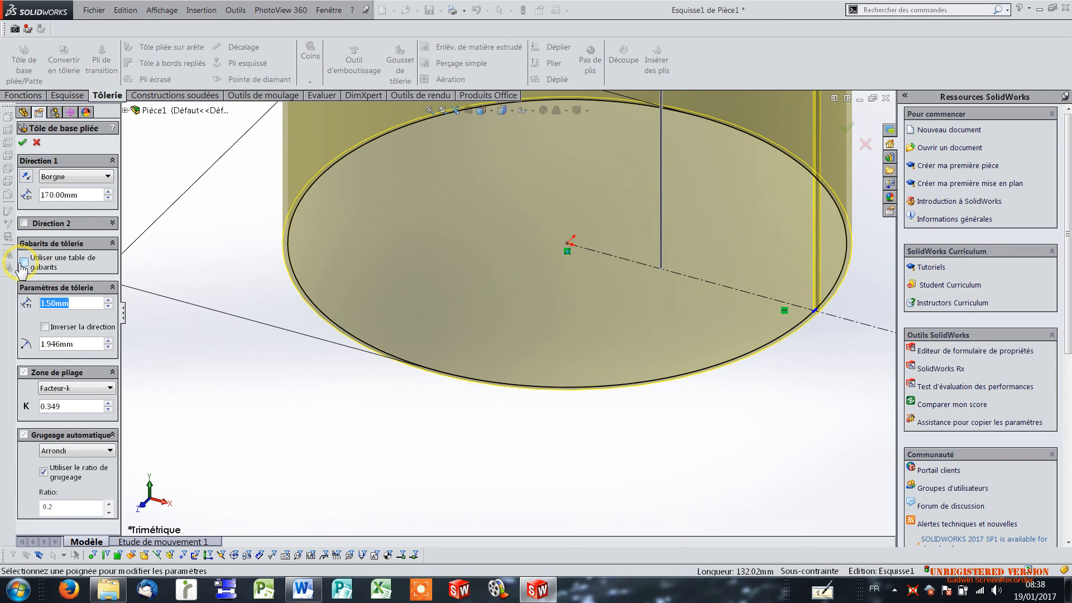
pyautogui.click(44, 326)
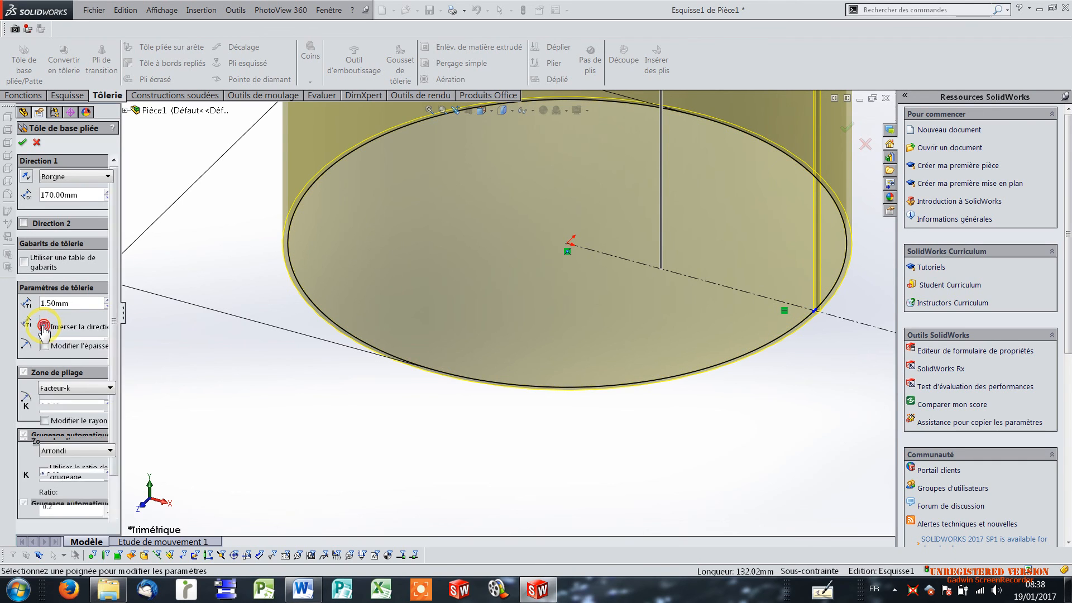
pyautogui.click(44, 326)
pyautogui.click(44, 327)
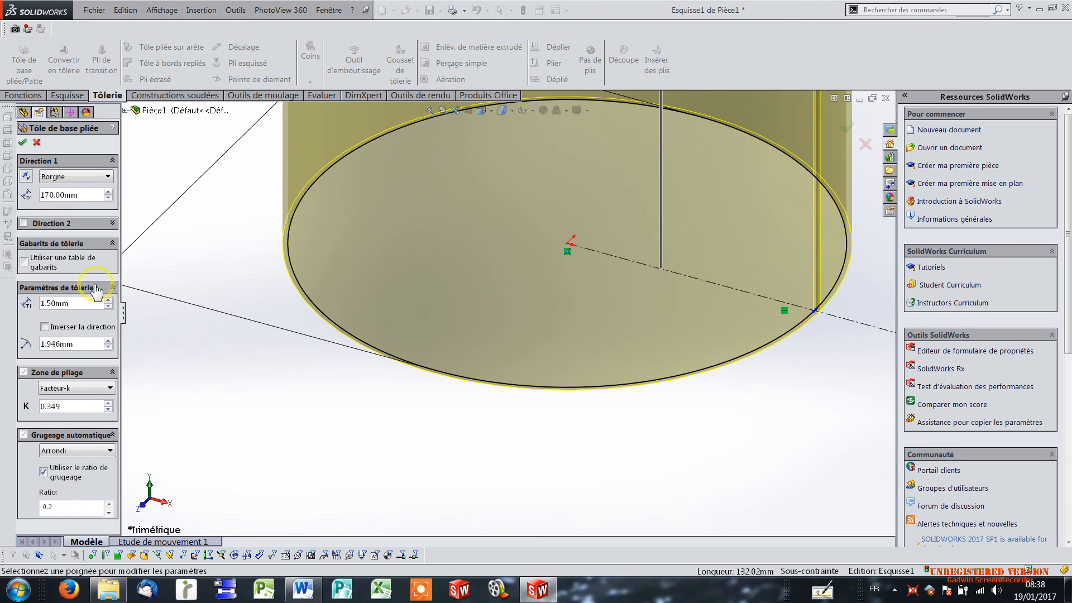
pyautogui.click(45, 327)
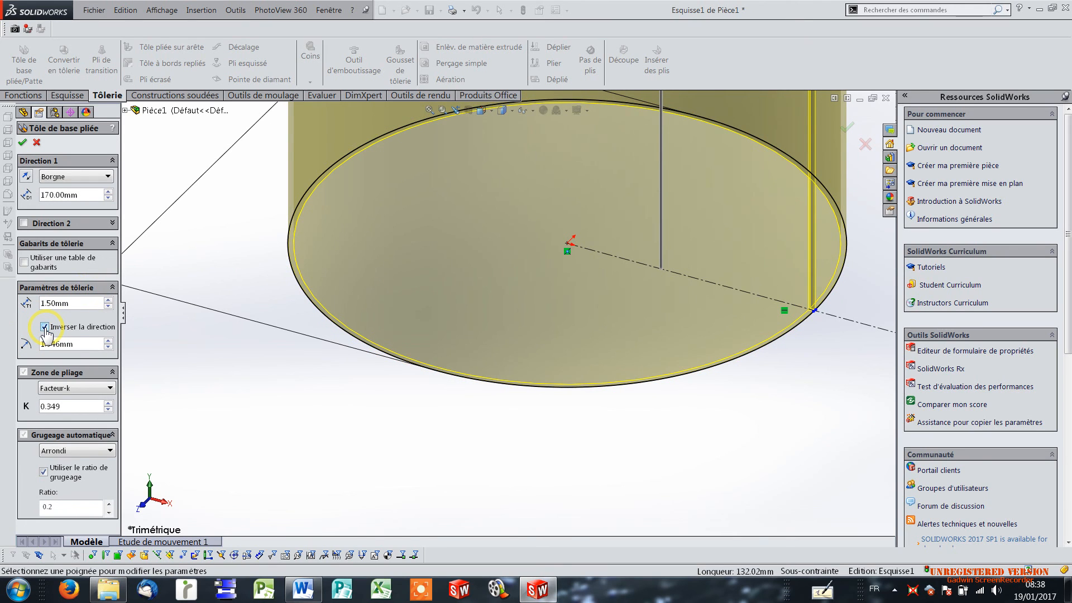
pyautogui.scroll(3, 177, 314)
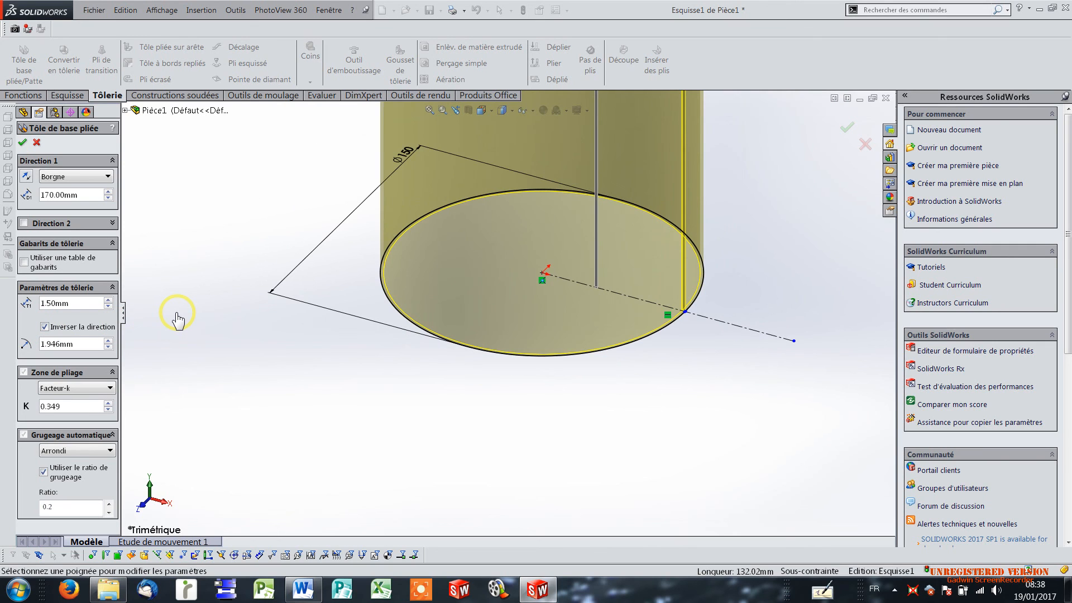
pyautogui.click(23, 144)
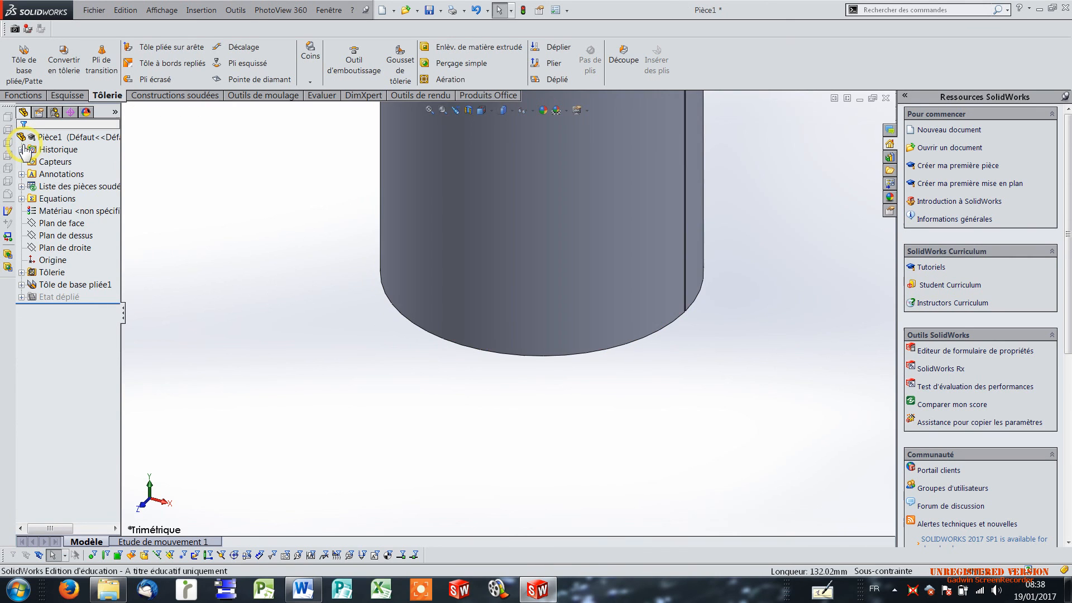
pyautogui.scroll(3, 456, 321)
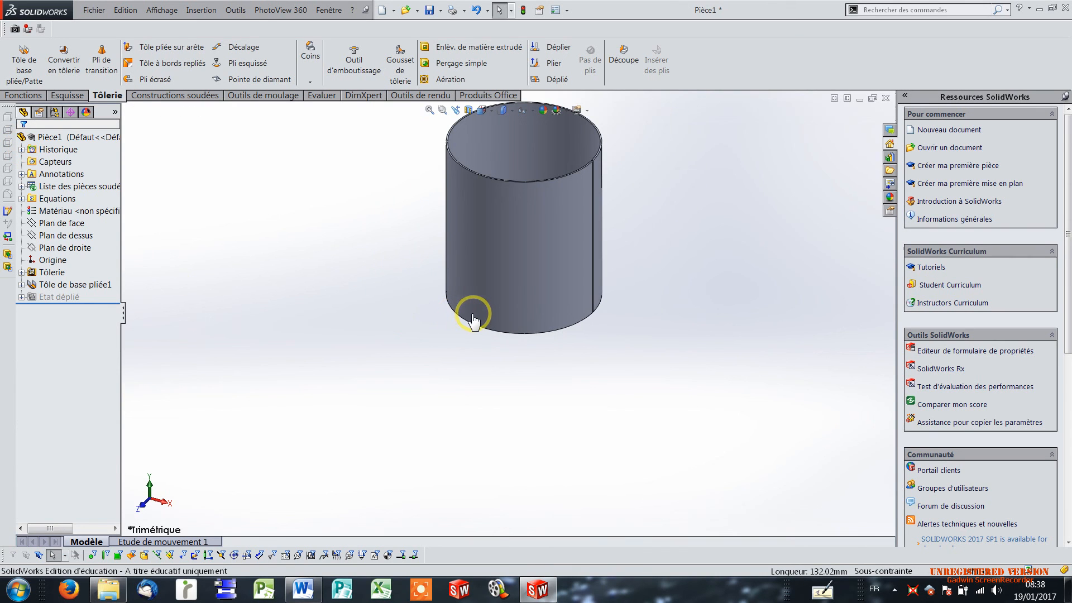